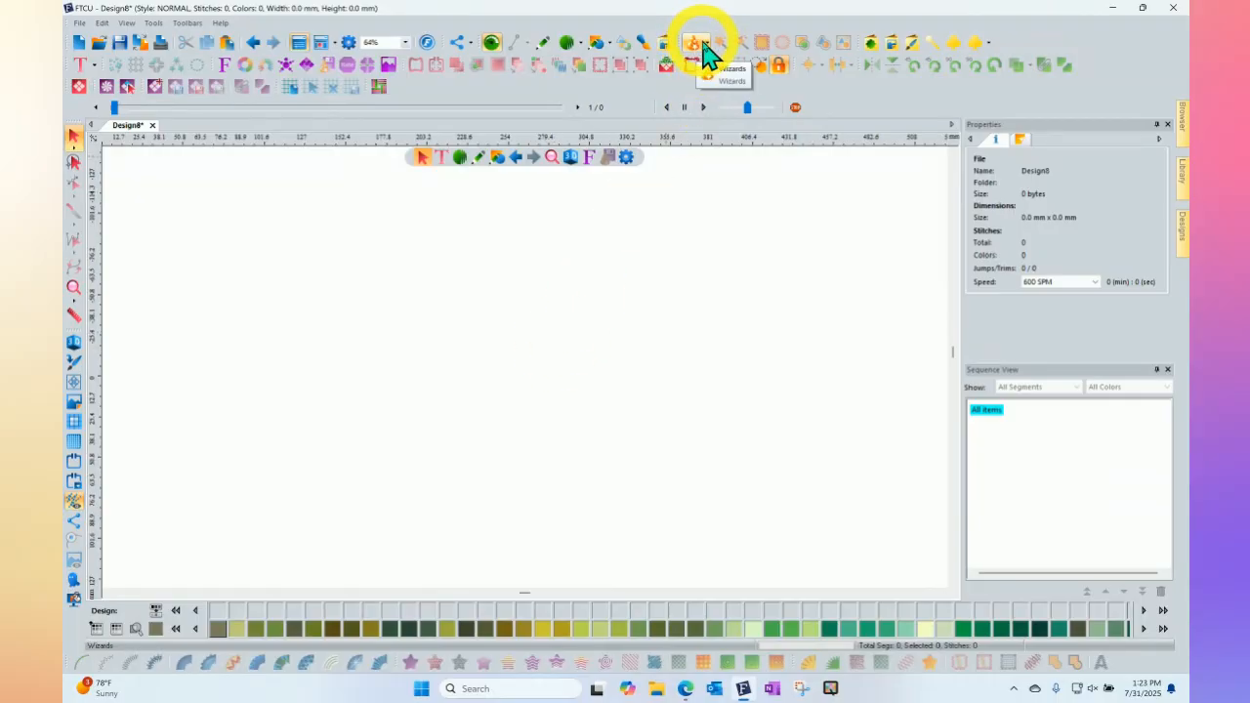
pyautogui.click(707, 43)
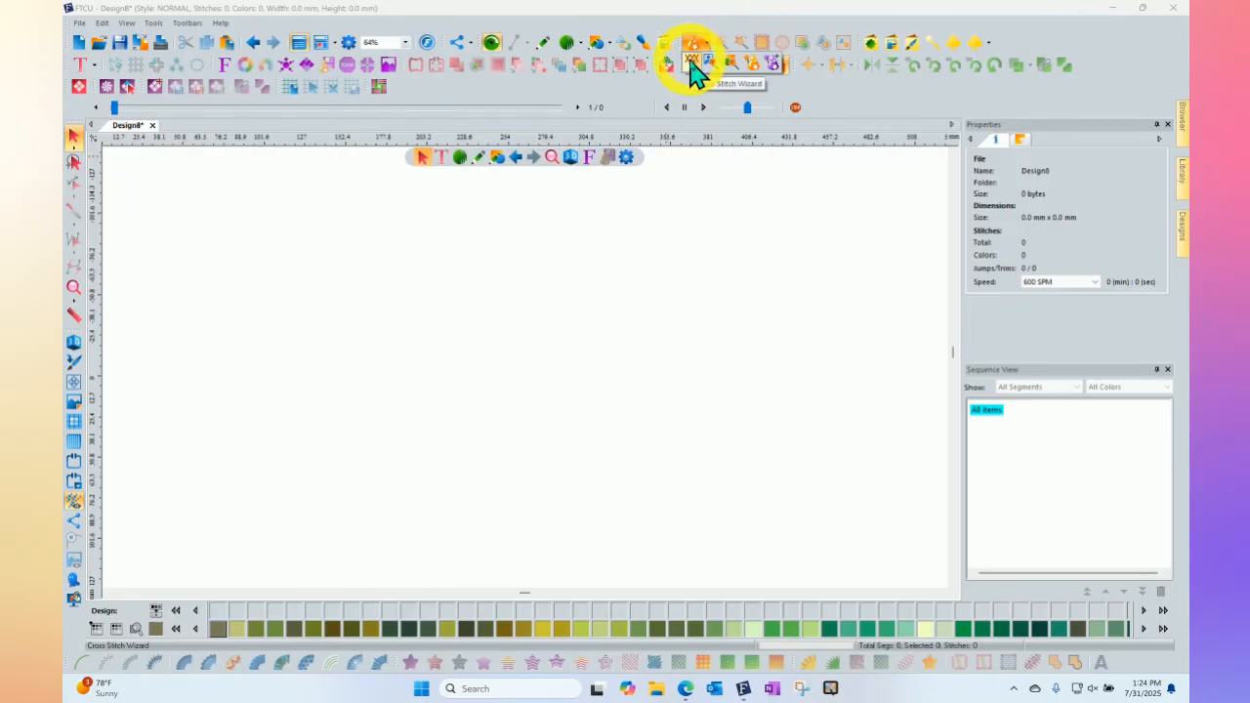
pyautogui.click(692, 67)
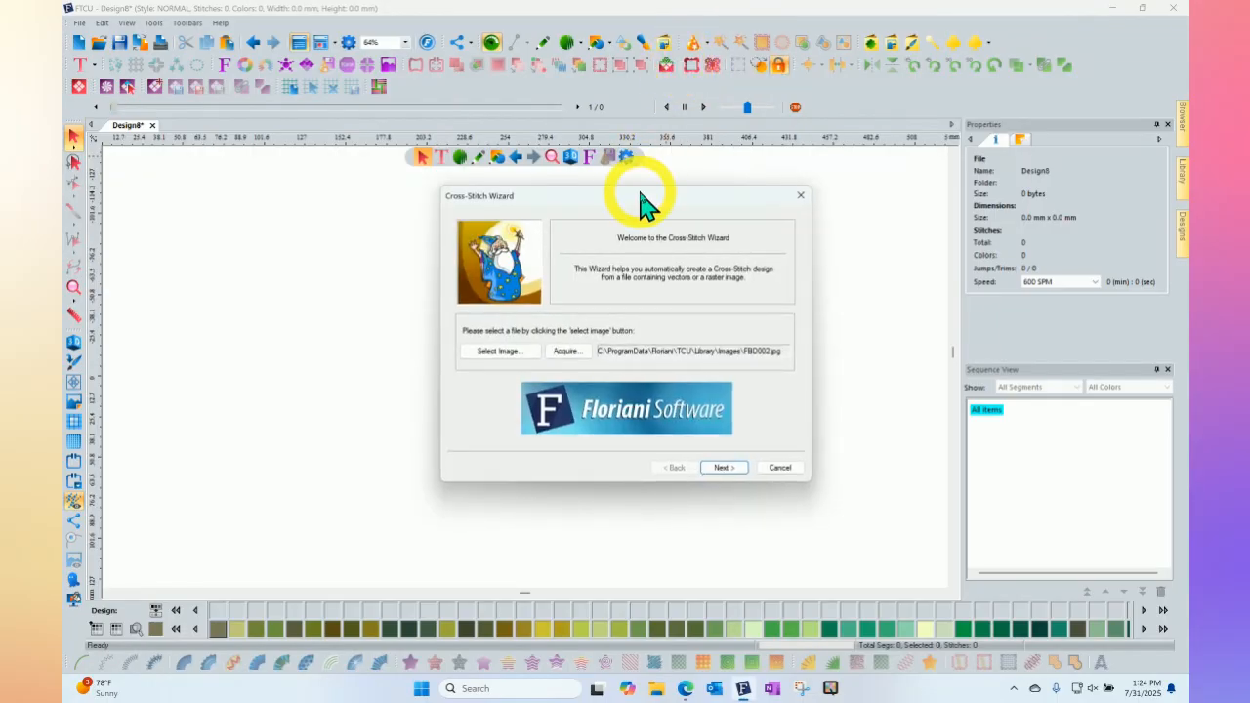
pyautogui.moveTo(639, 200); pyautogui.dragTo(449, 194)
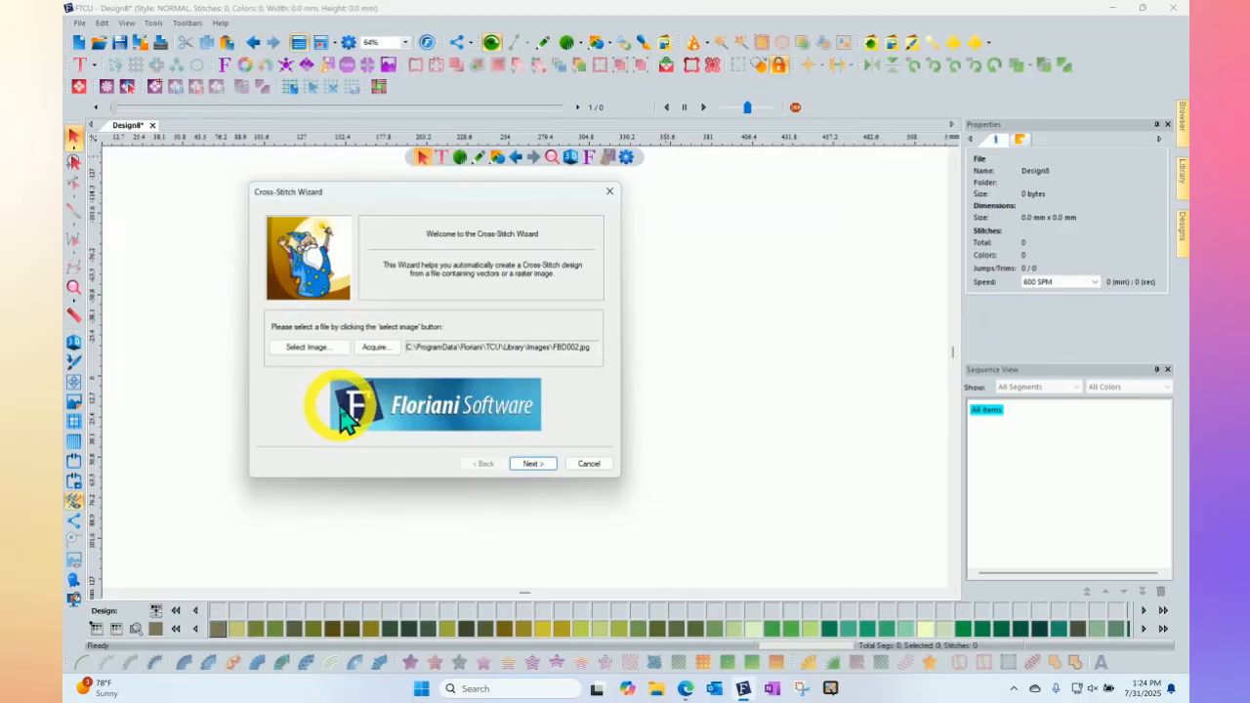
pyautogui.click(326, 349)
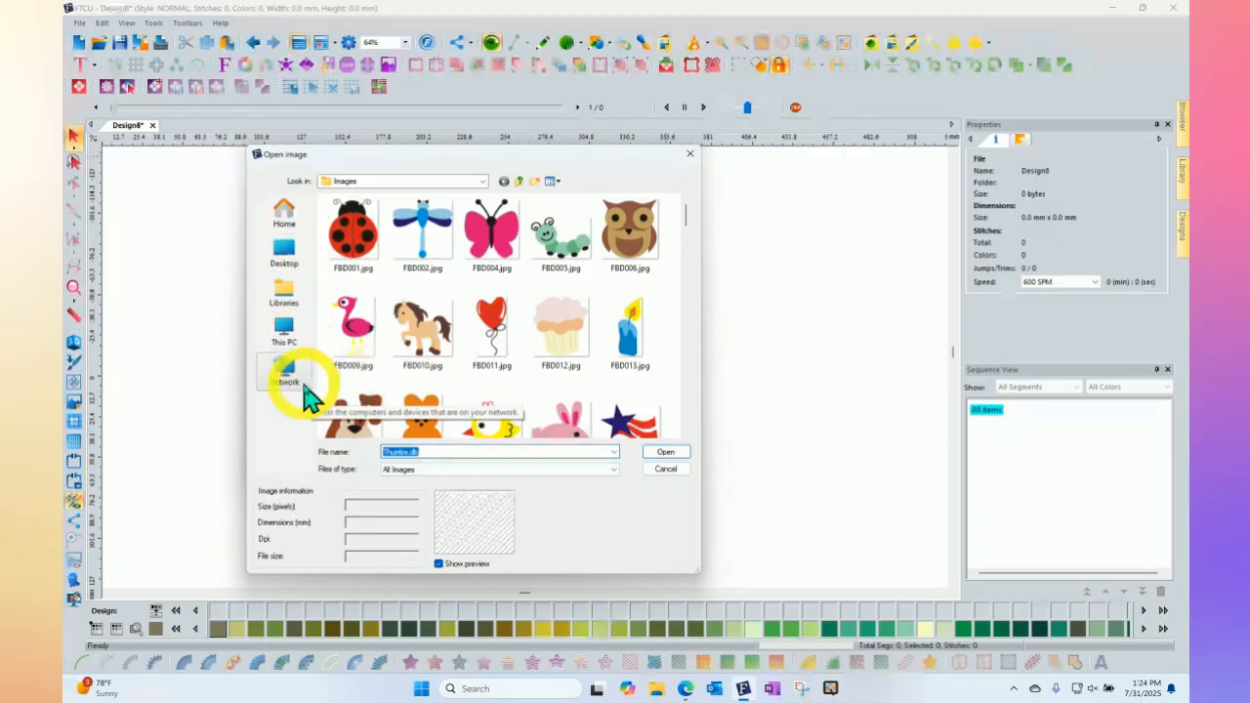
pyautogui.click(428, 233)
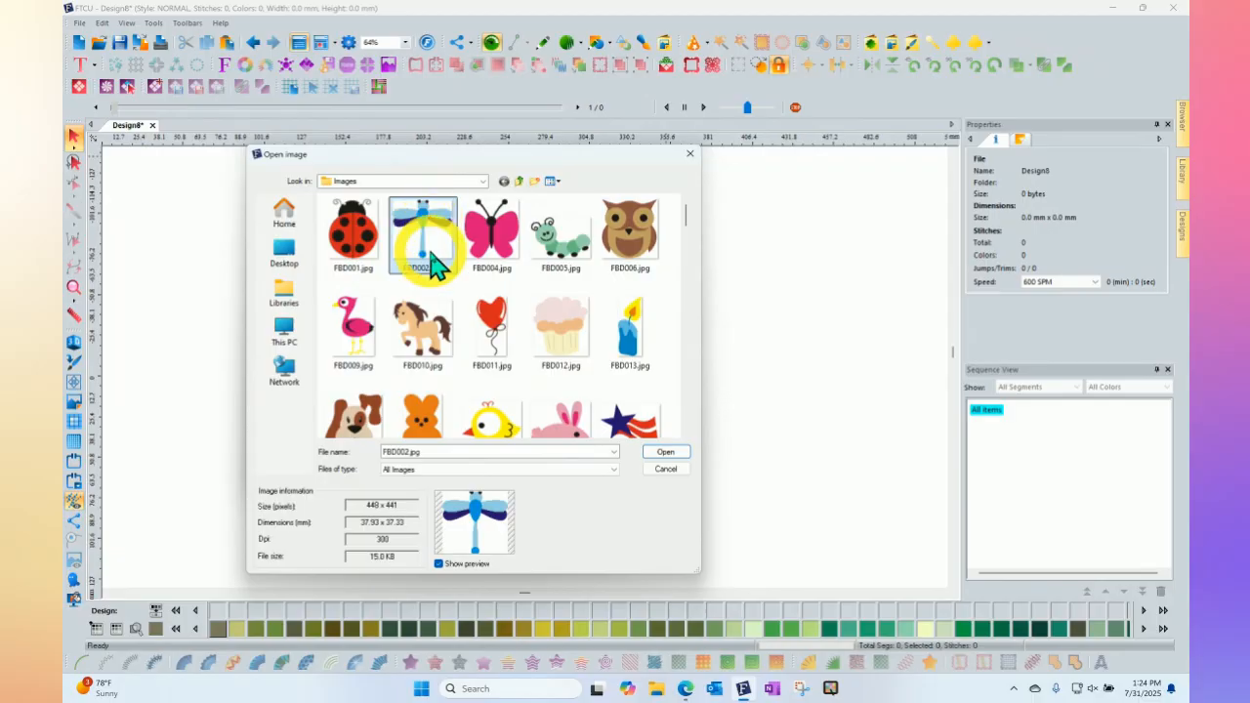
pyautogui.click(673, 452)
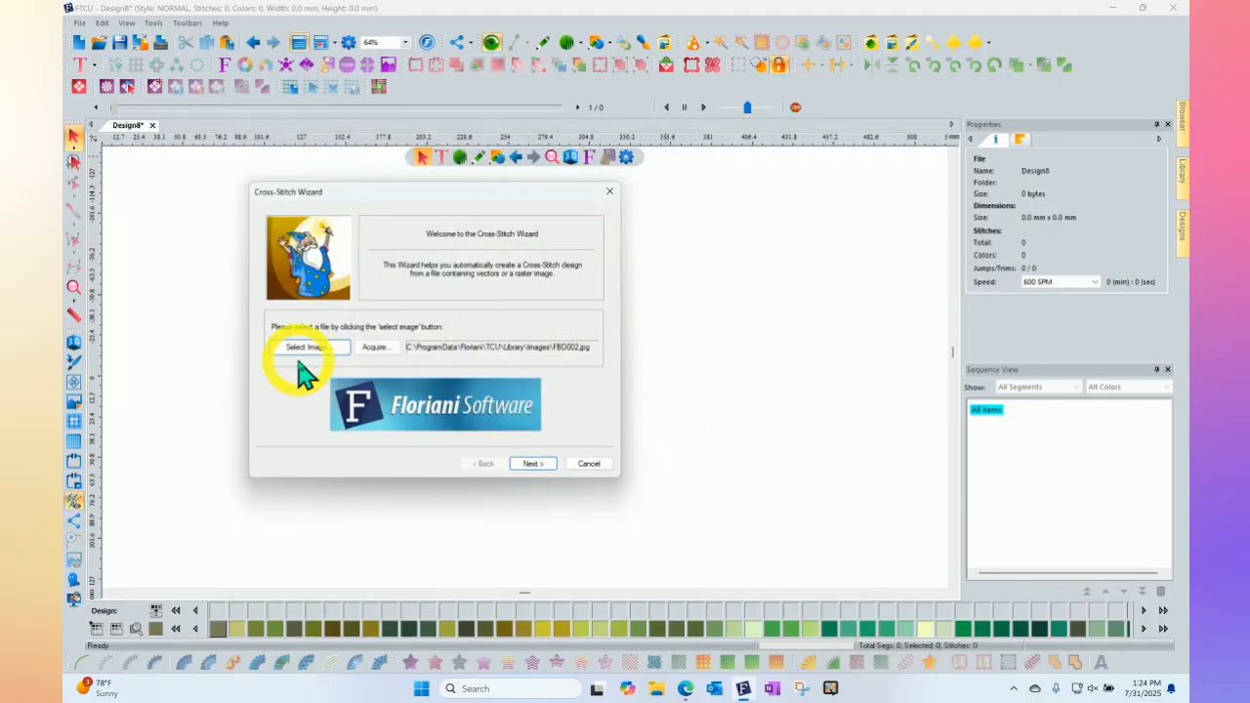
pyautogui.click(533, 464)
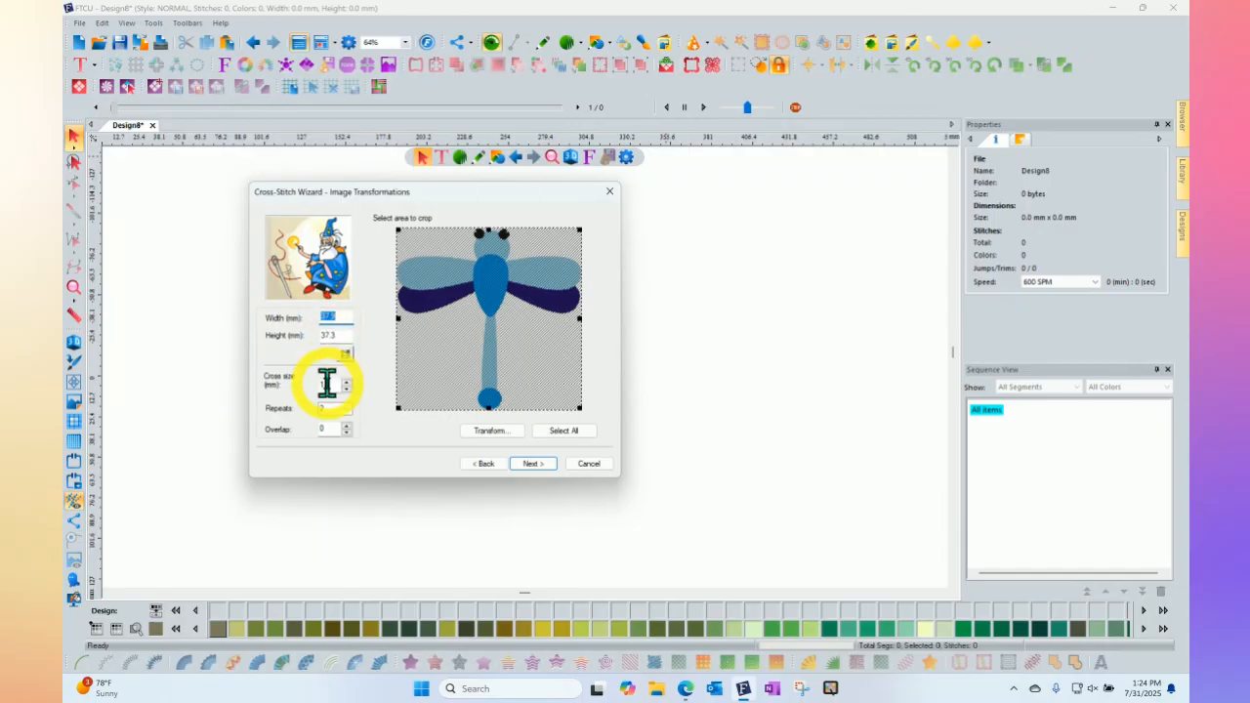
pyautogui.click(590, 463)
# Switch the workspace ruler's measurement units to inches.
pyautogui.rightClick(350, 147)
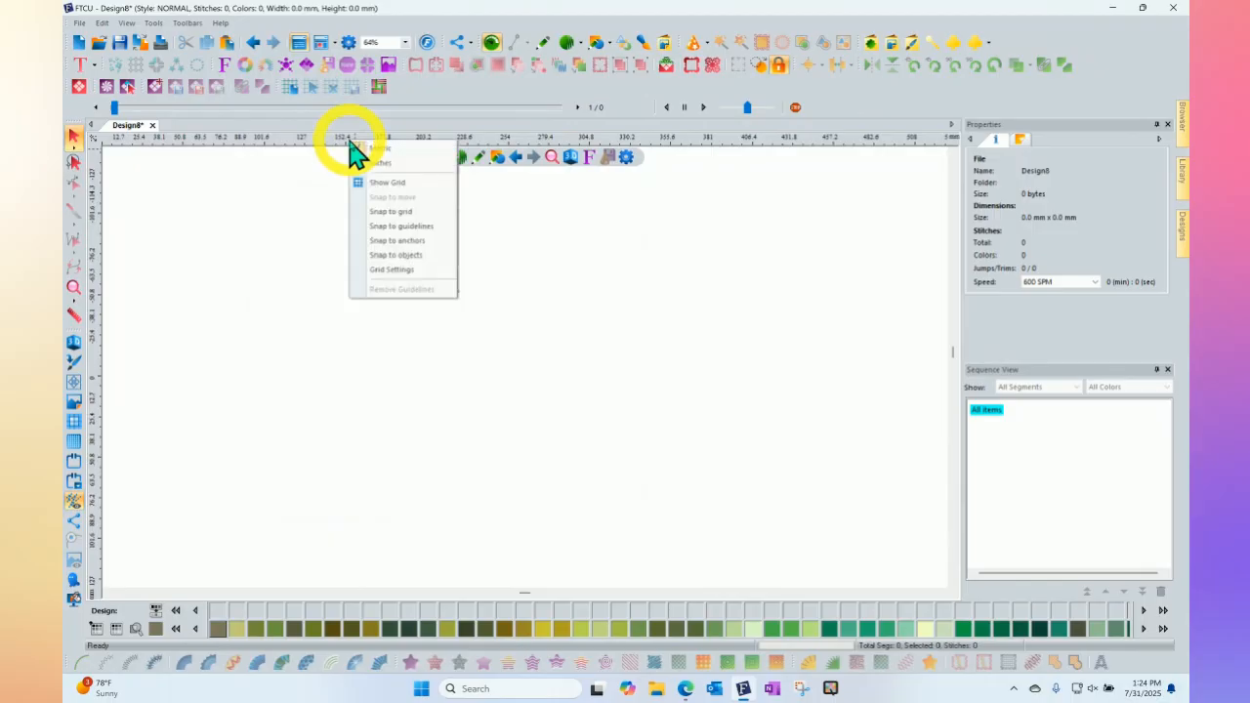
pyautogui.click(369, 160)
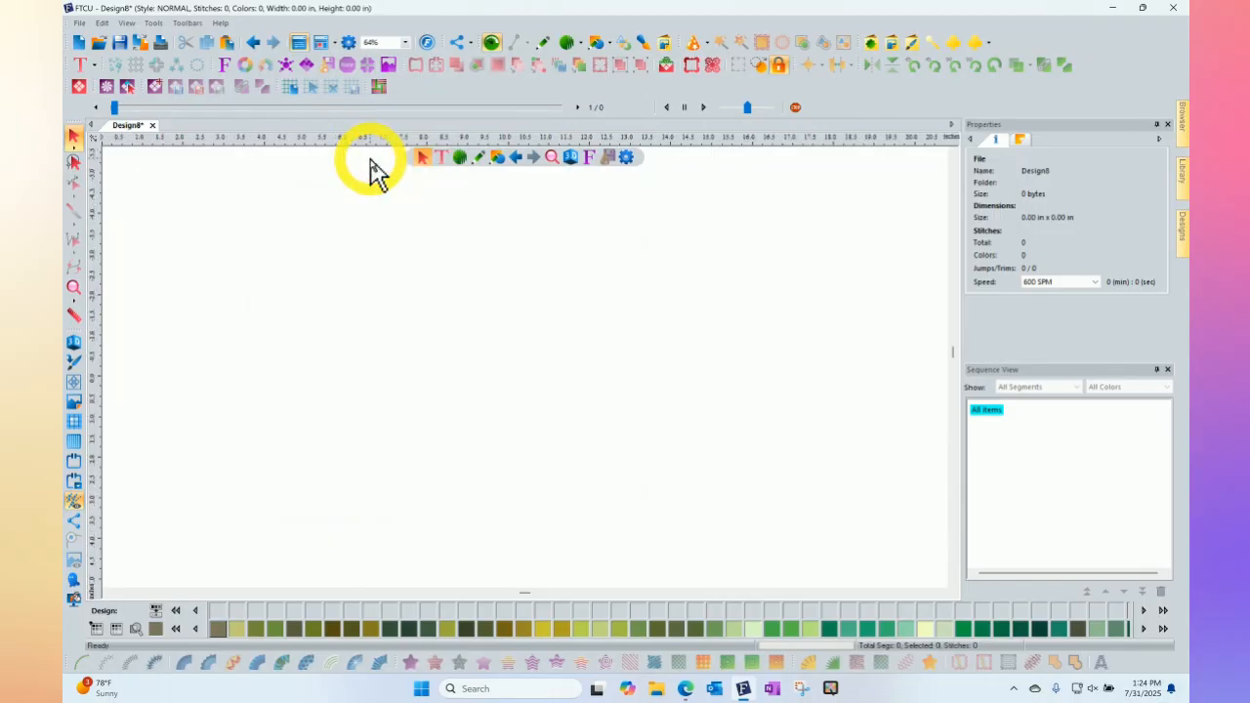
# Start the Cross-Stitch Wizard, load the dragonfly image FBD002.jpg and continue to the image transformations.
pyautogui.click(693, 44)
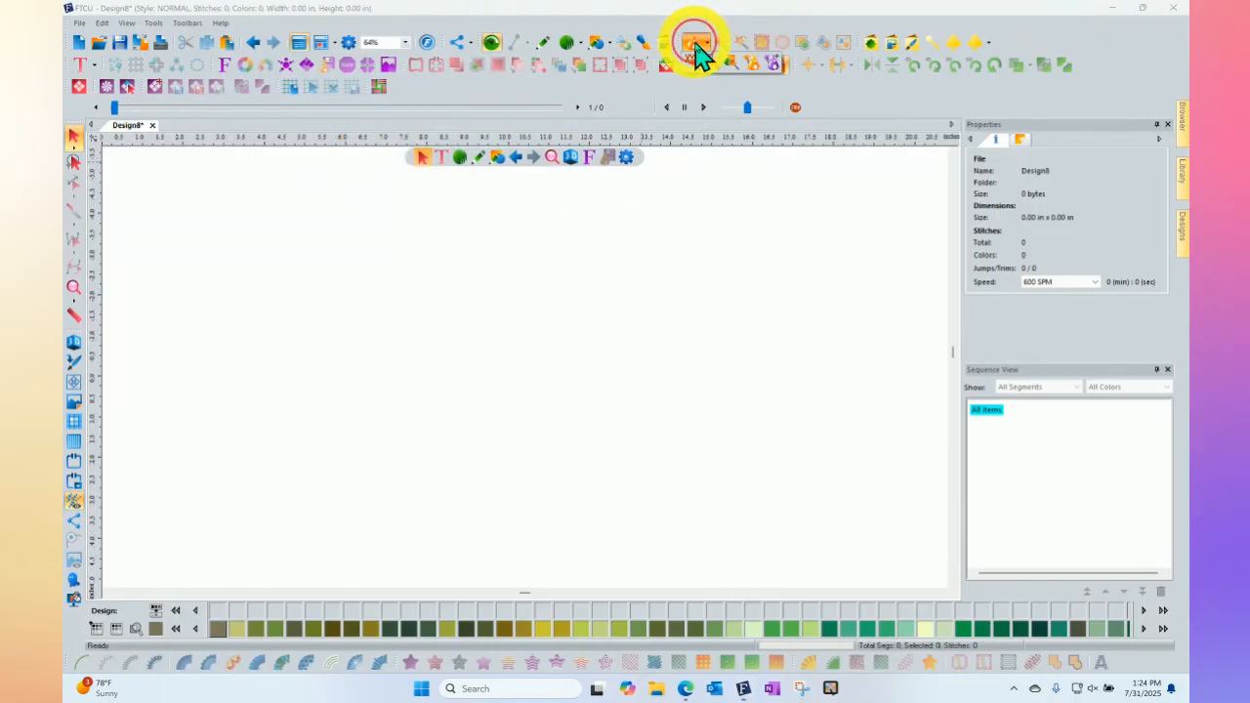
pyautogui.click(692, 63)
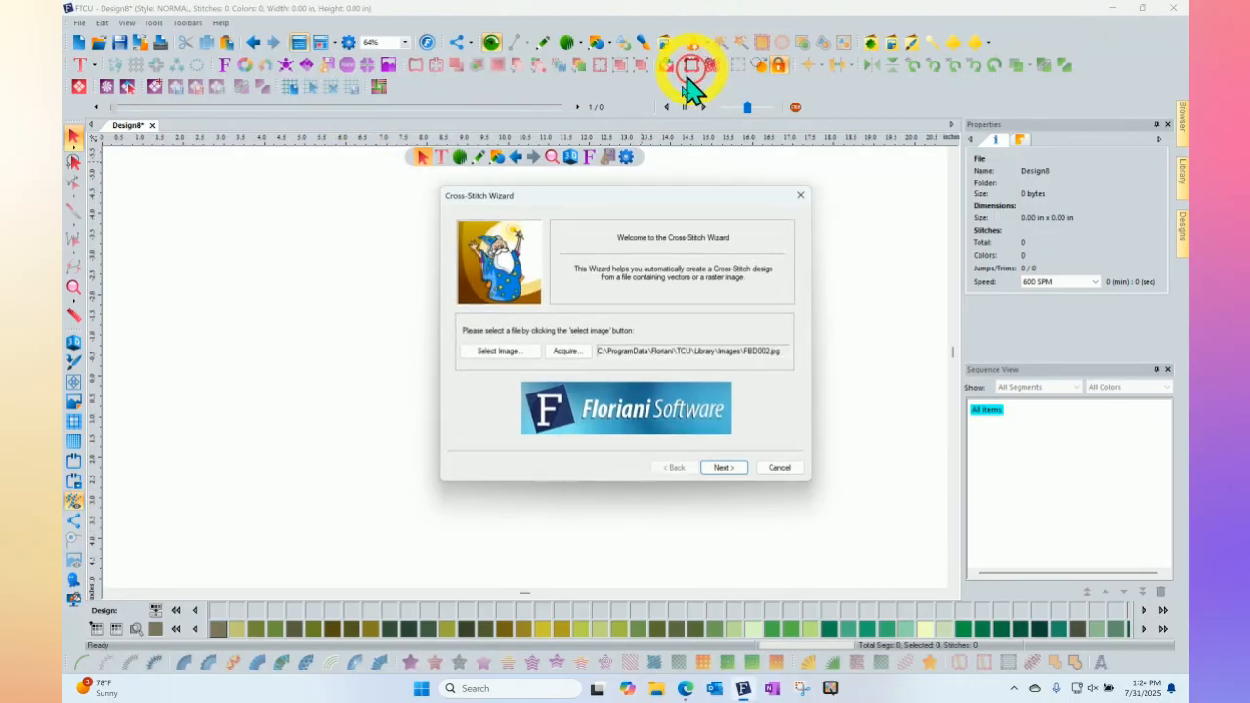
pyautogui.click(500, 351)
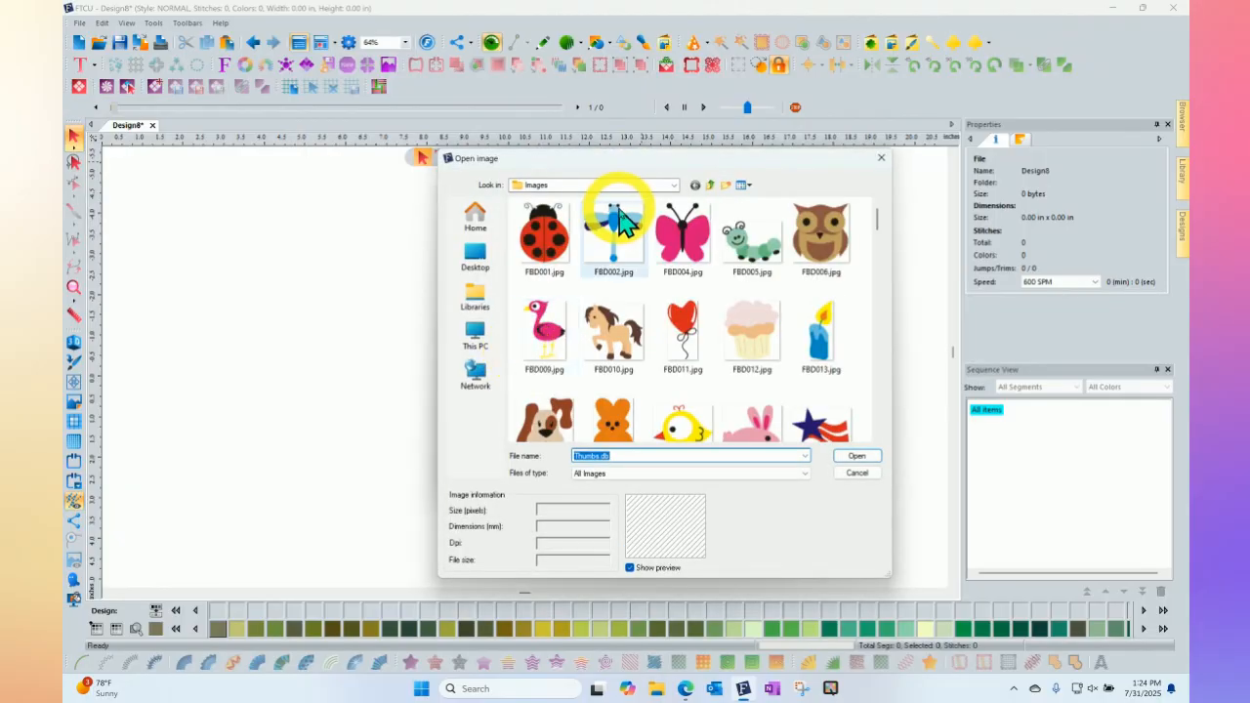
pyautogui.click(625, 232)
pyautogui.click(864, 456)
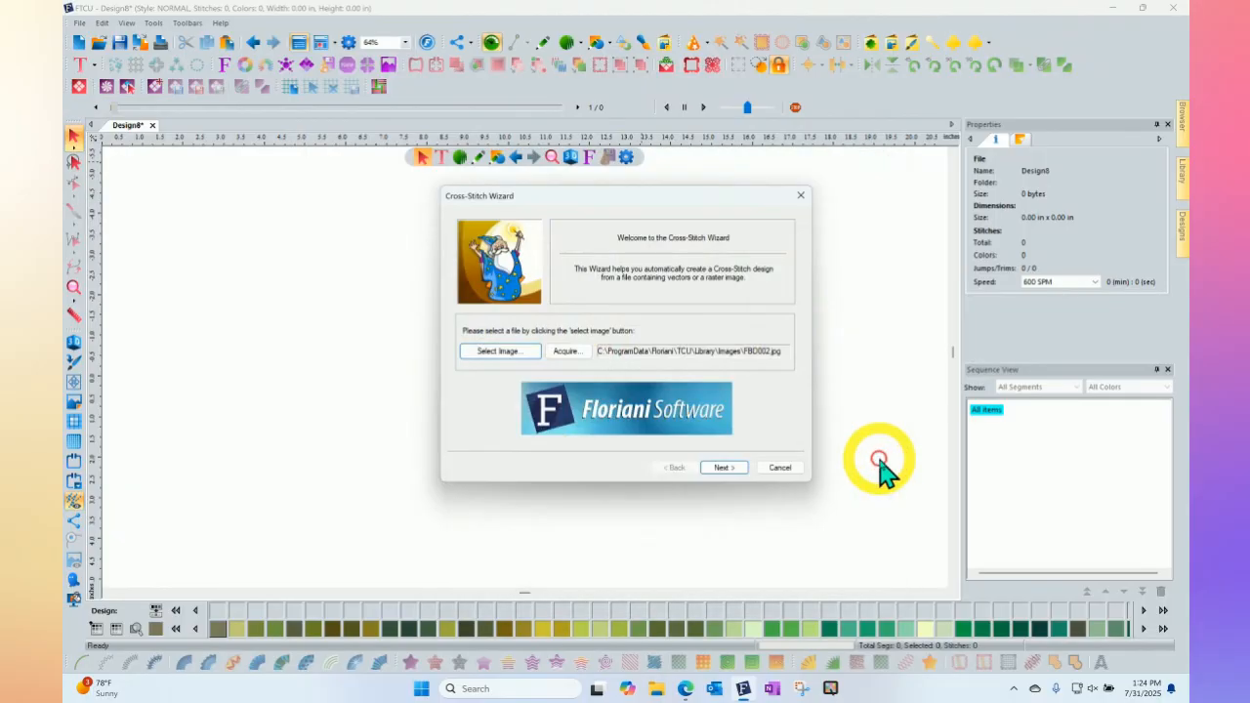
pyautogui.click(725, 468)
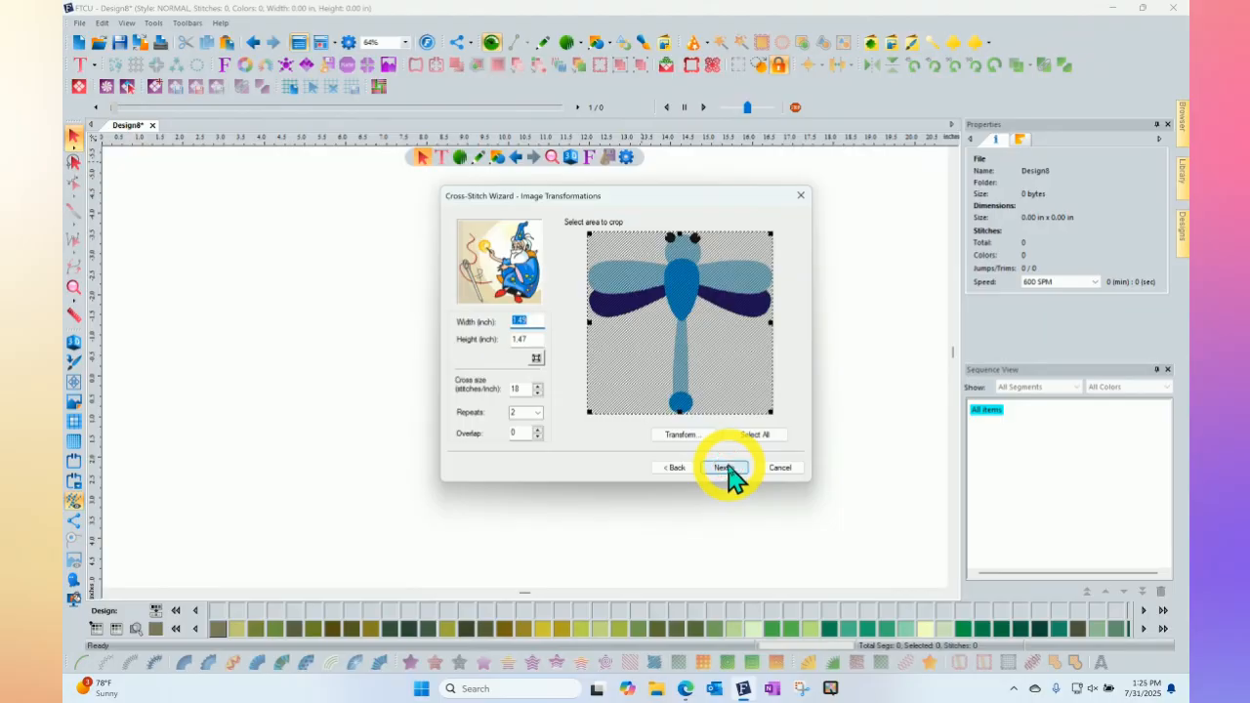
# Set the cross size to 20 stitches per inch and the overlap to 1, keeping the repeats at 2.
pyautogui.moveTo(641, 203); pyautogui.dragTo(476, 194)
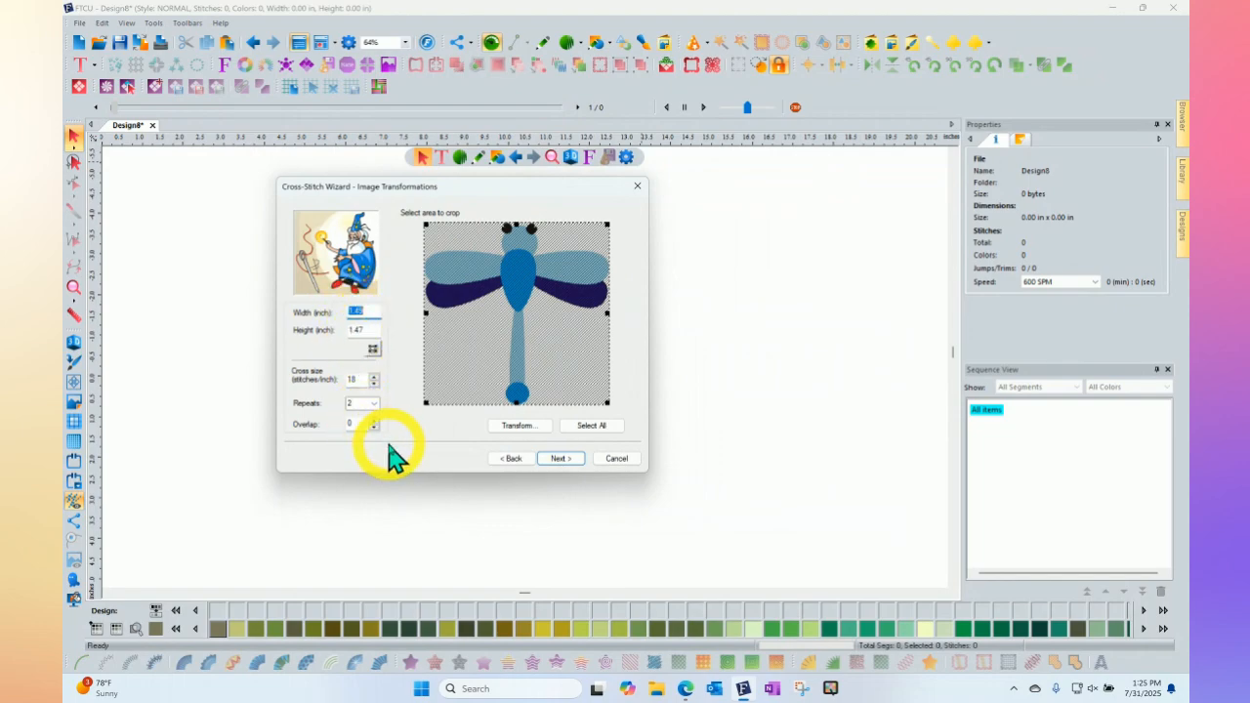
pyautogui.click(374, 379)
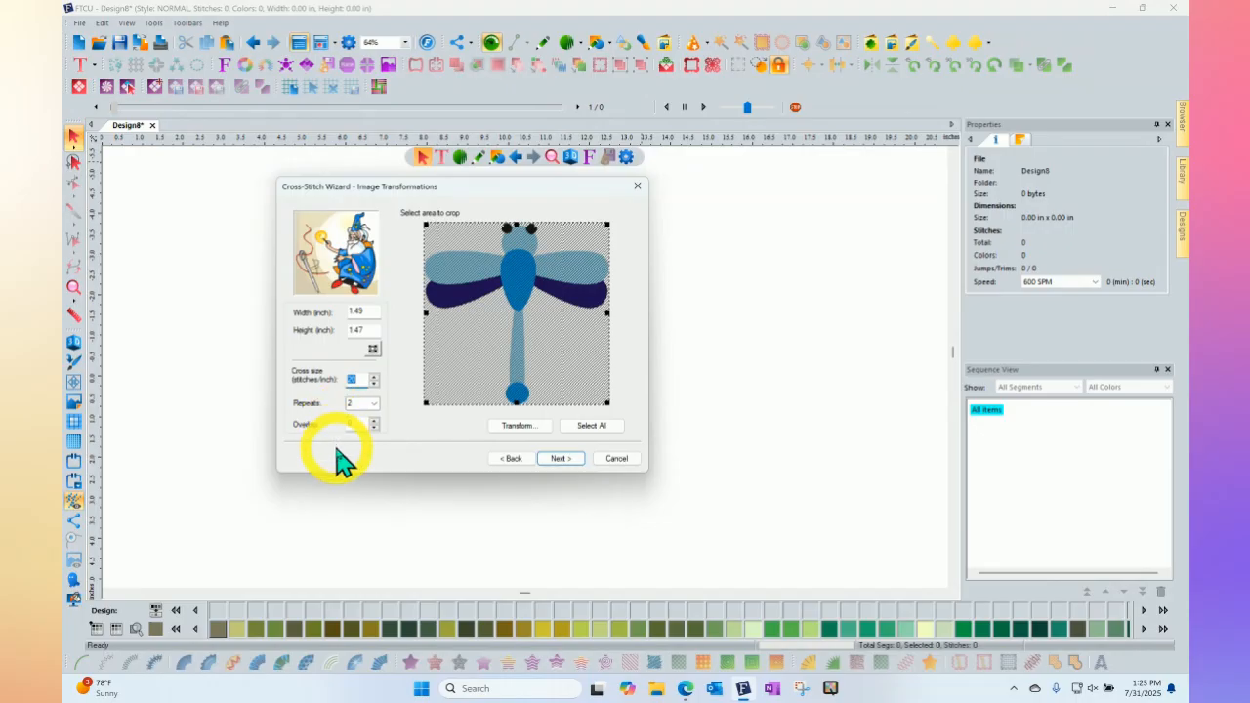
pyautogui.click(373, 404)
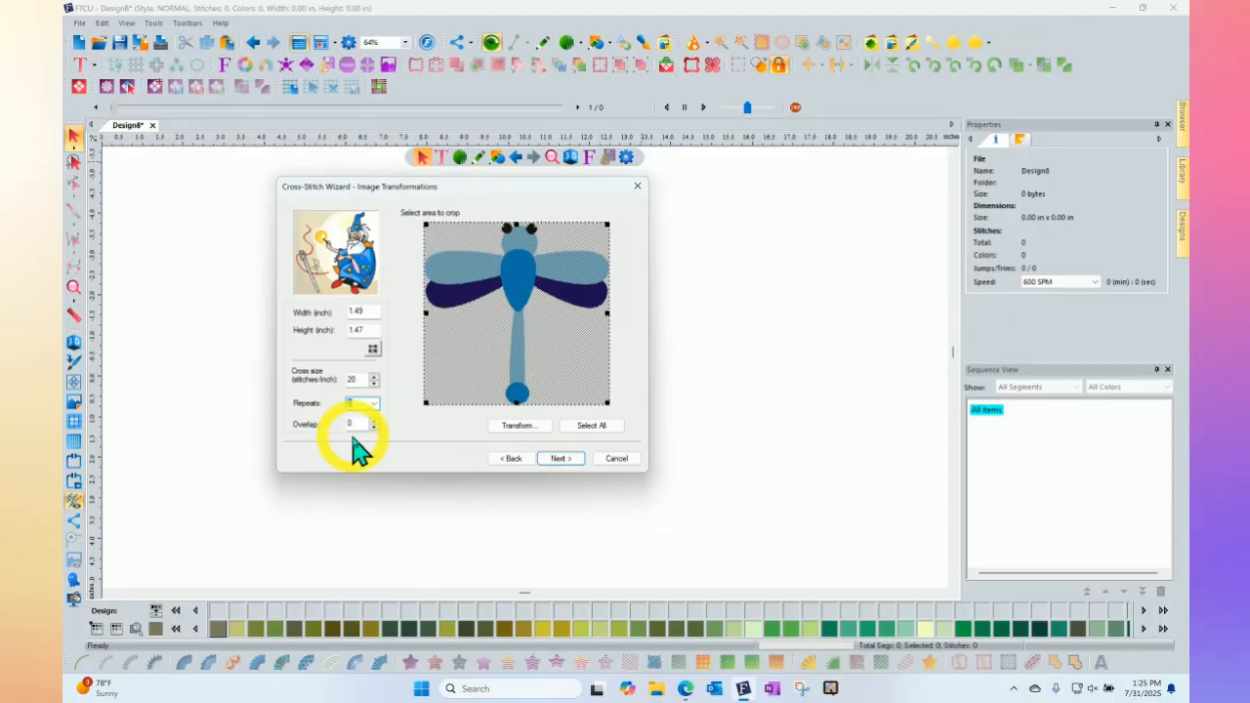
pyautogui.click(373, 427)
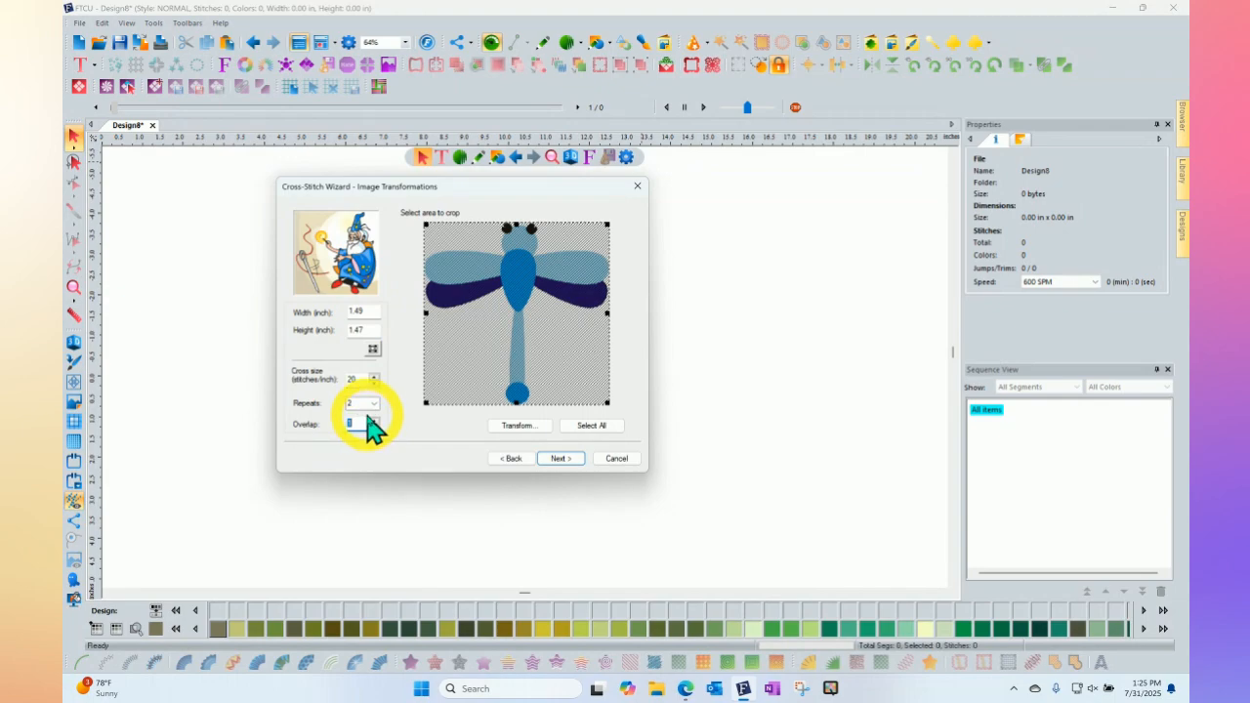
# Review the wizard's color reduction, image edit and outline stages for the dragonfly, and return to the welcome page.
pyautogui.click(562, 459)
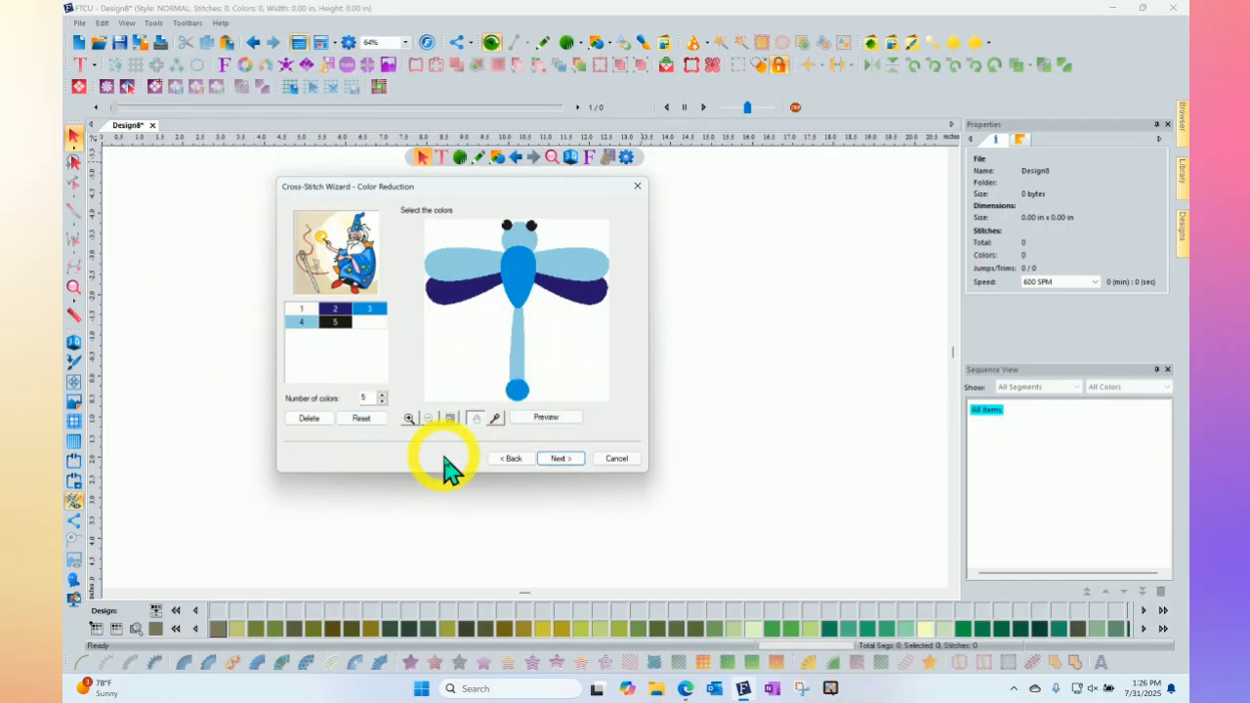
pyautogui.click(571, 456)
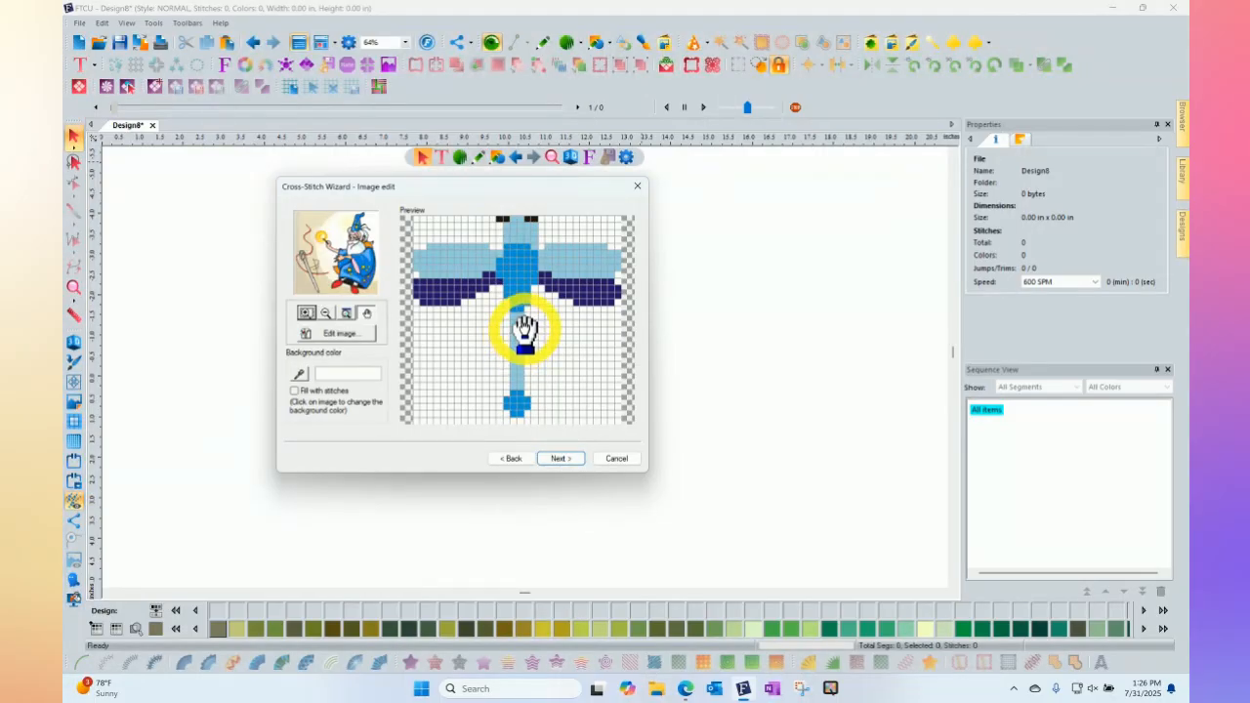
pyautogui.click(561, 459)
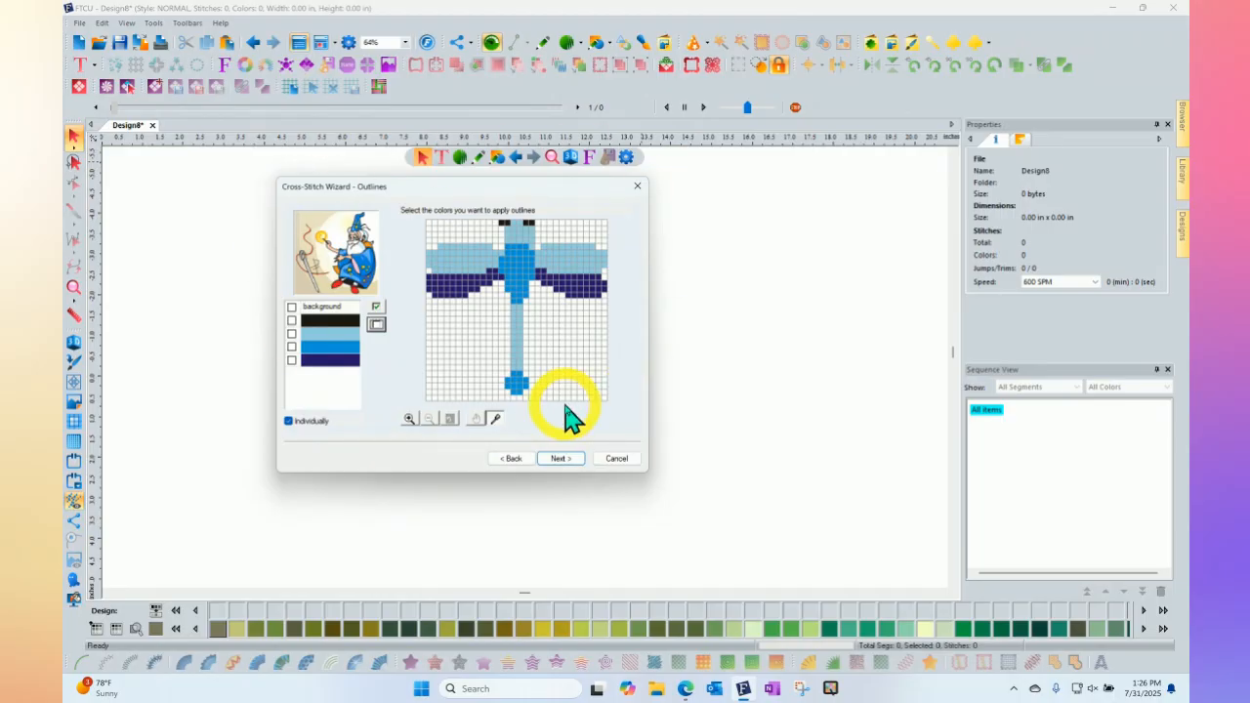
pyautogui.click(513, 459)
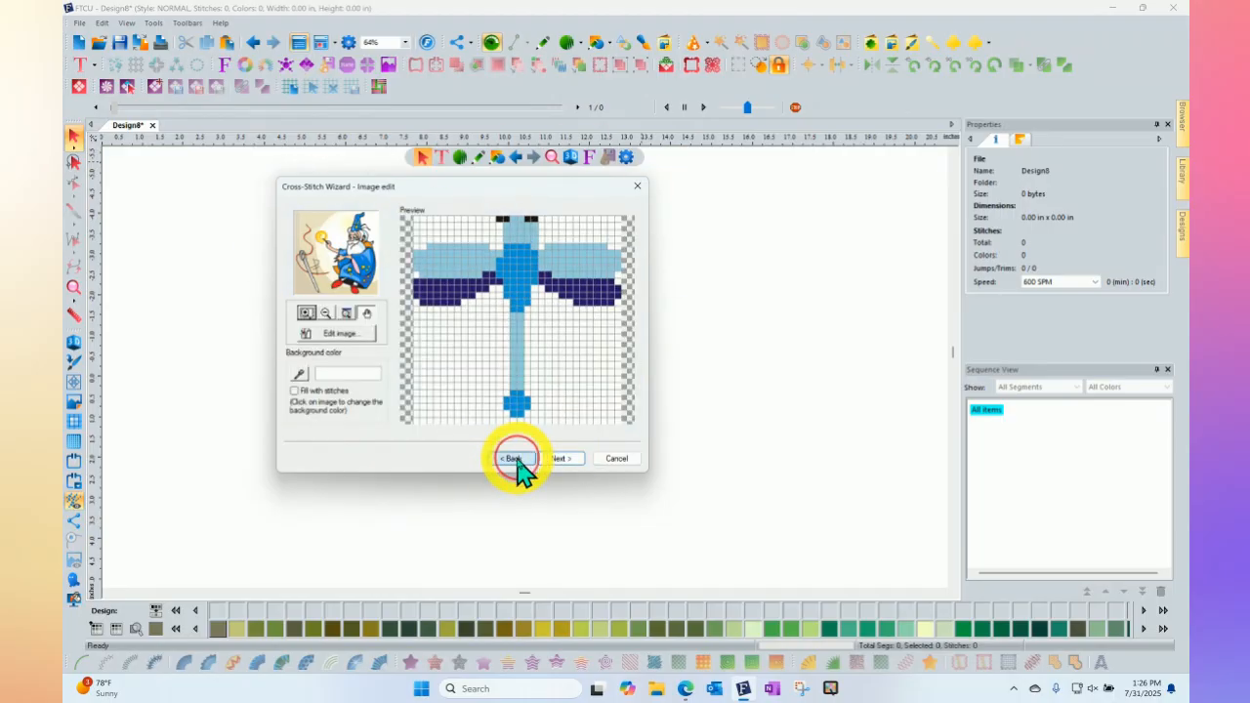
pyautogui.click(513, 459)
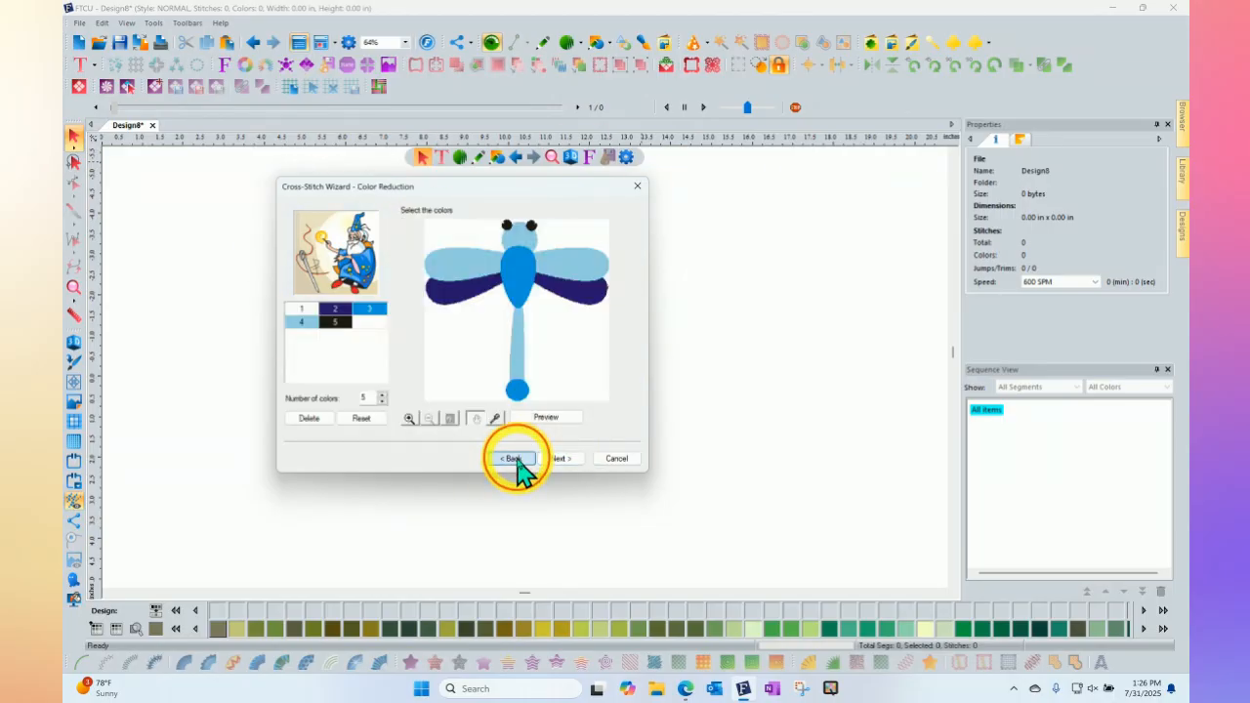
pyautogui.click(512, 459)
pyautogui.click(513, 459)
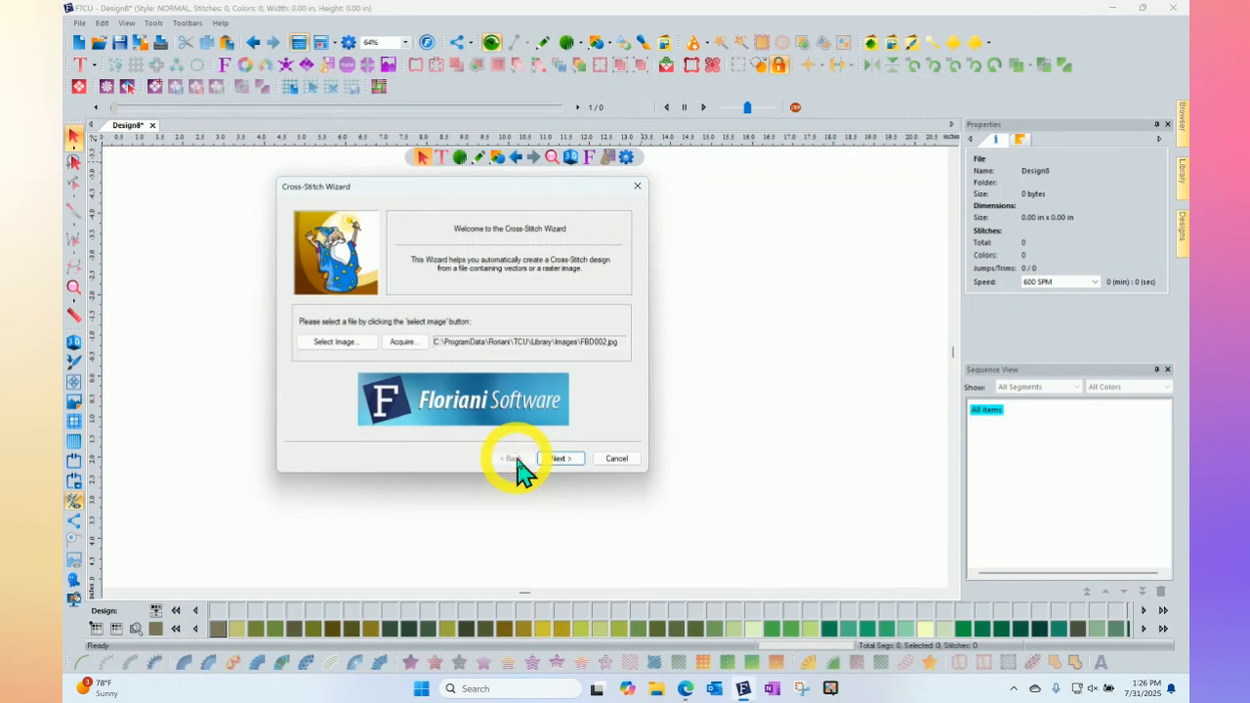
# Set the dragonfly design's width to 3 inches and preview its cross-stitch grid.
pyautogui.click(562, 459)
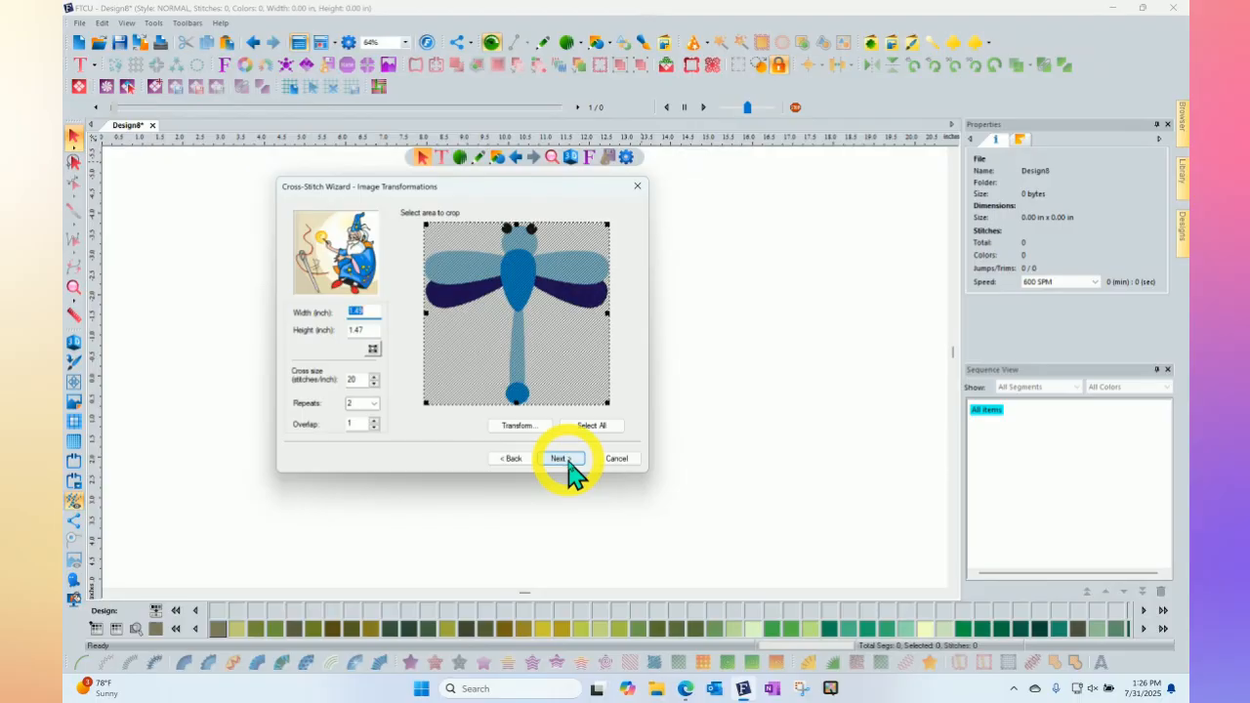
pyautogui.click(369, 312)
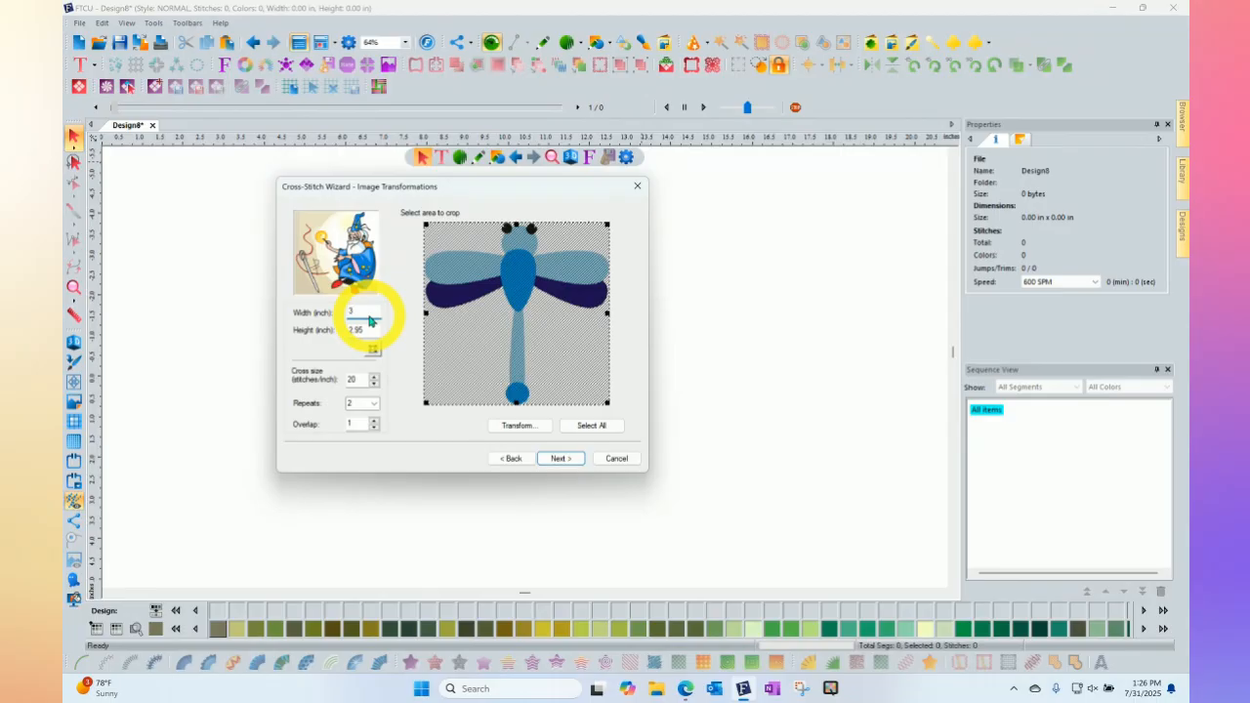
pyautogui.click(568, 459)
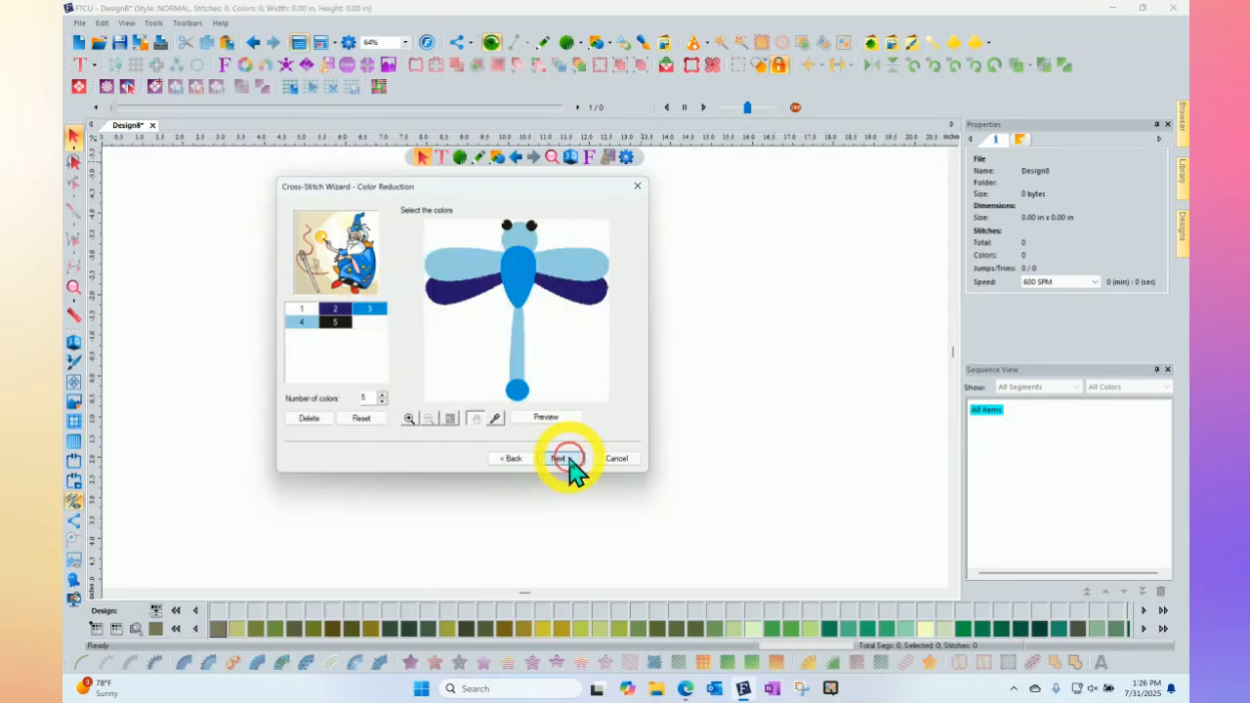
pyautogui.click(562, 459)
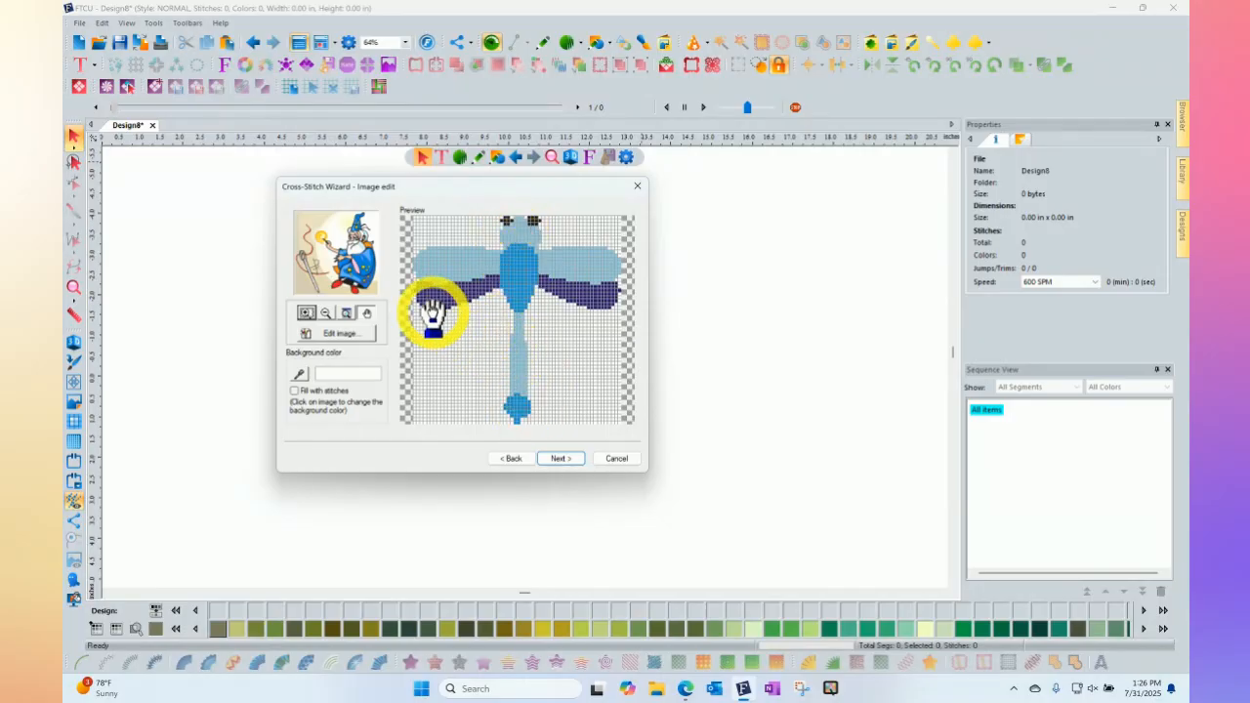
# Set the cross size to 14 stitches per inch and preview the dragonfly's coarser cross-stitch grid.
pyautogui.click(510, 459)
pyautogui.click(511, 460)
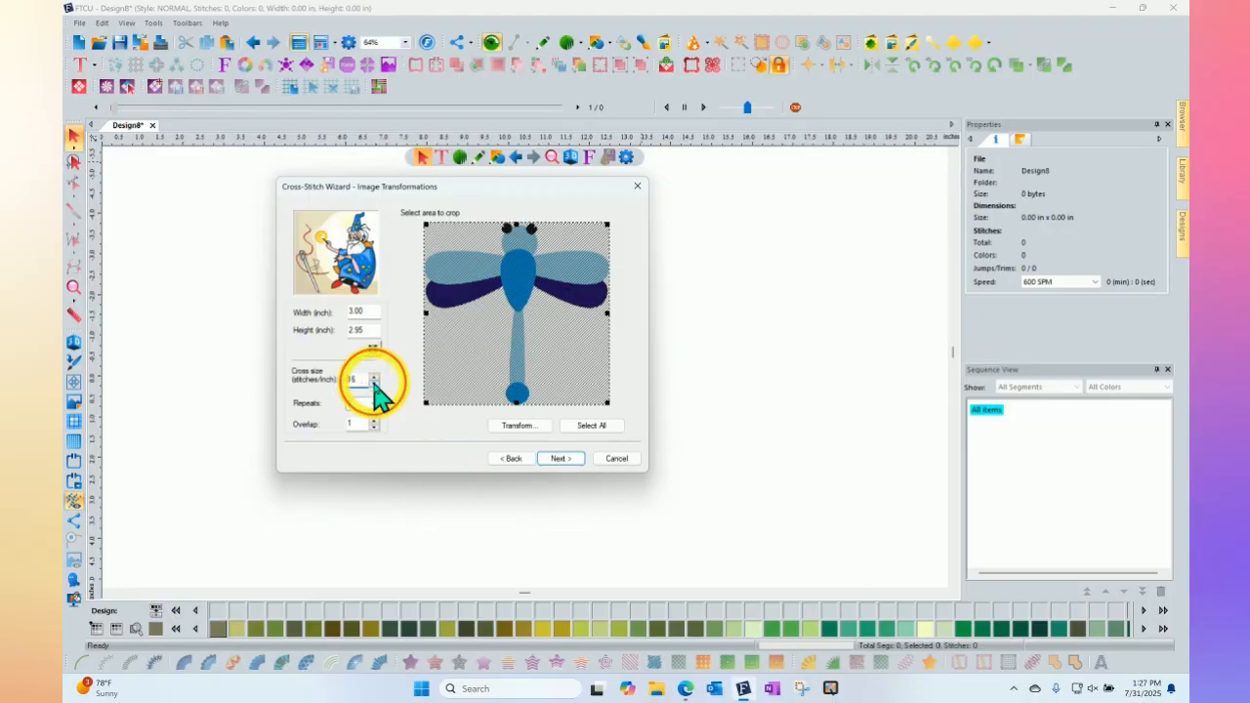
pyautogui.click(372, 379)
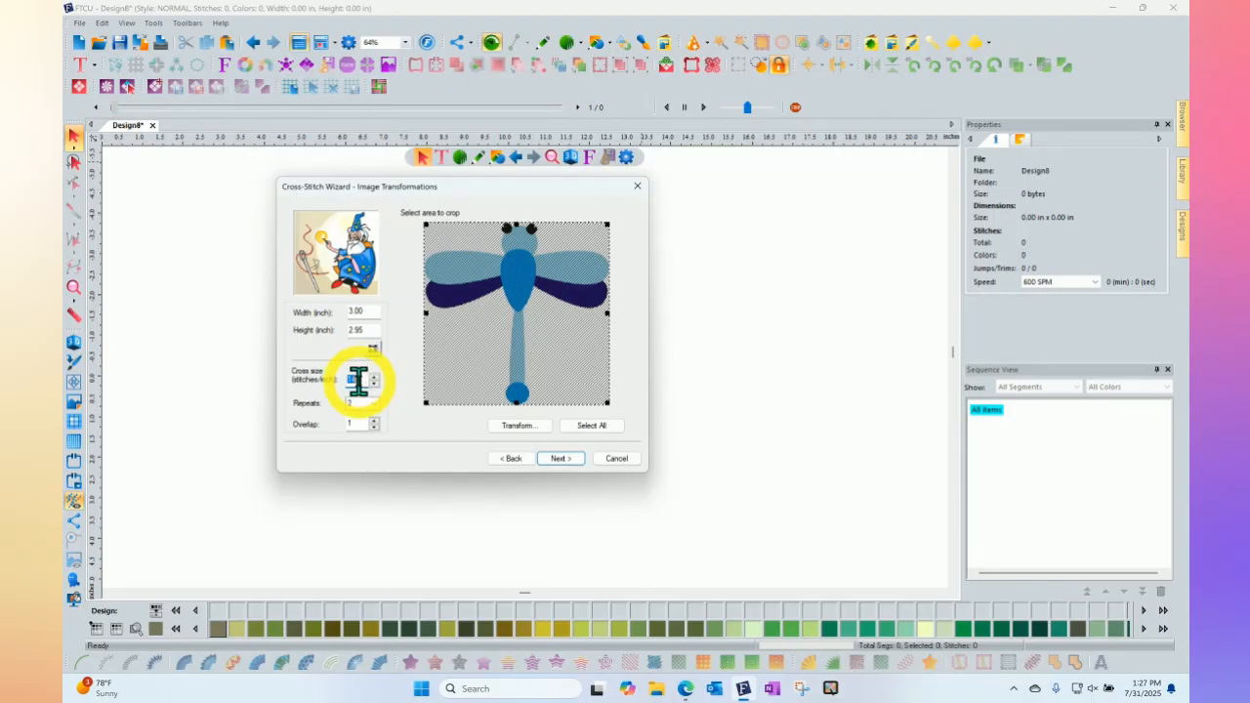
pyautogui.click(563, 460)
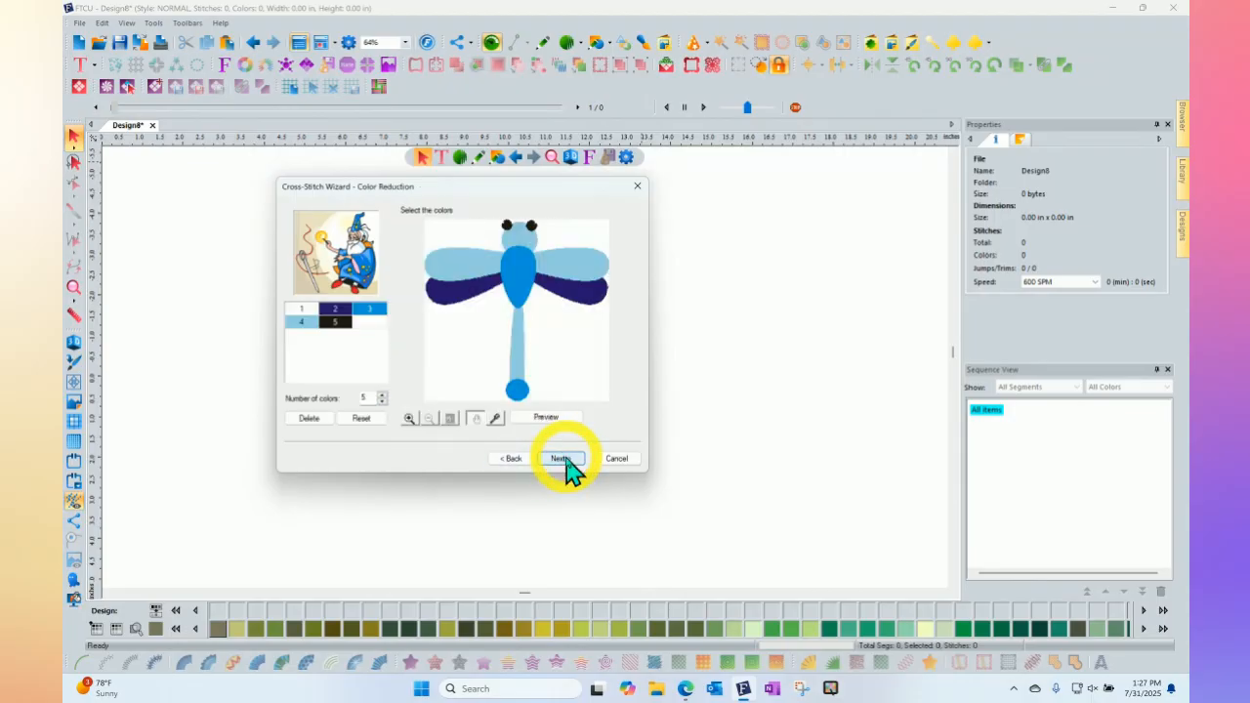
pyautogui.click(564, 459)
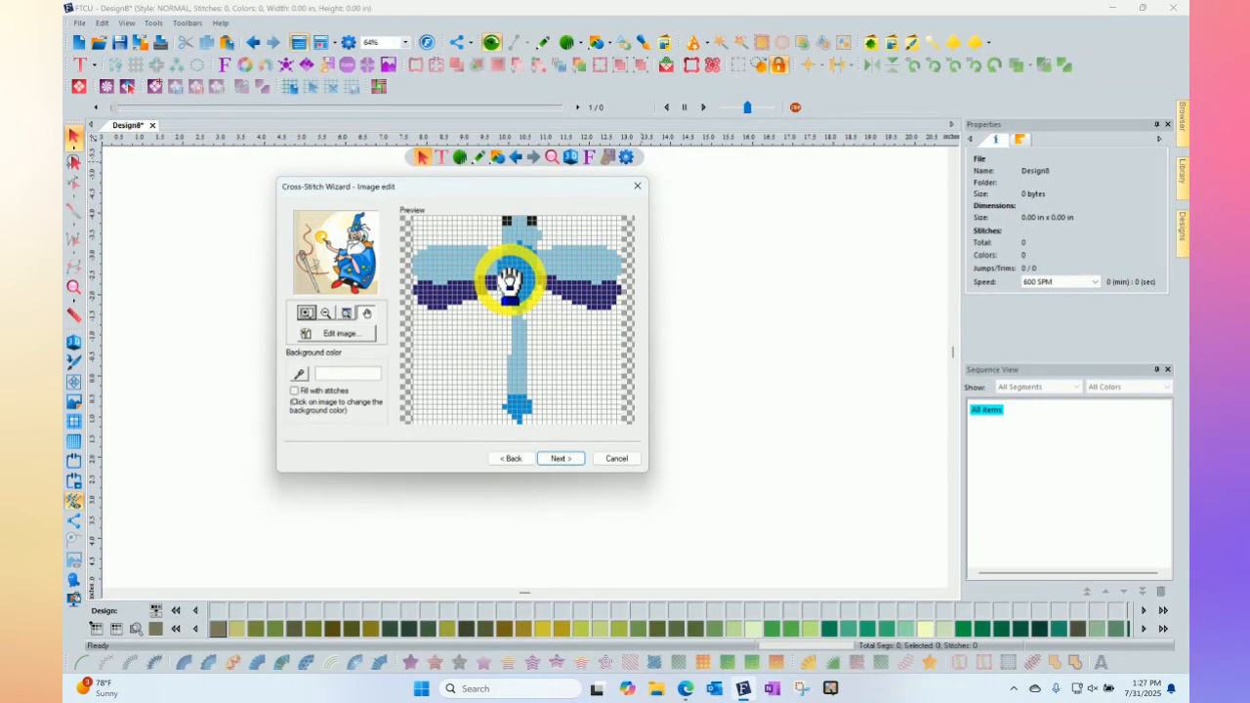
# Set the dragonfly's cross size to 18 stitches per inch and its width to 4 inches, and preview the cross-stitch grid.
pyautogui.click(515, 459)
pyautogui.click(515, 459)
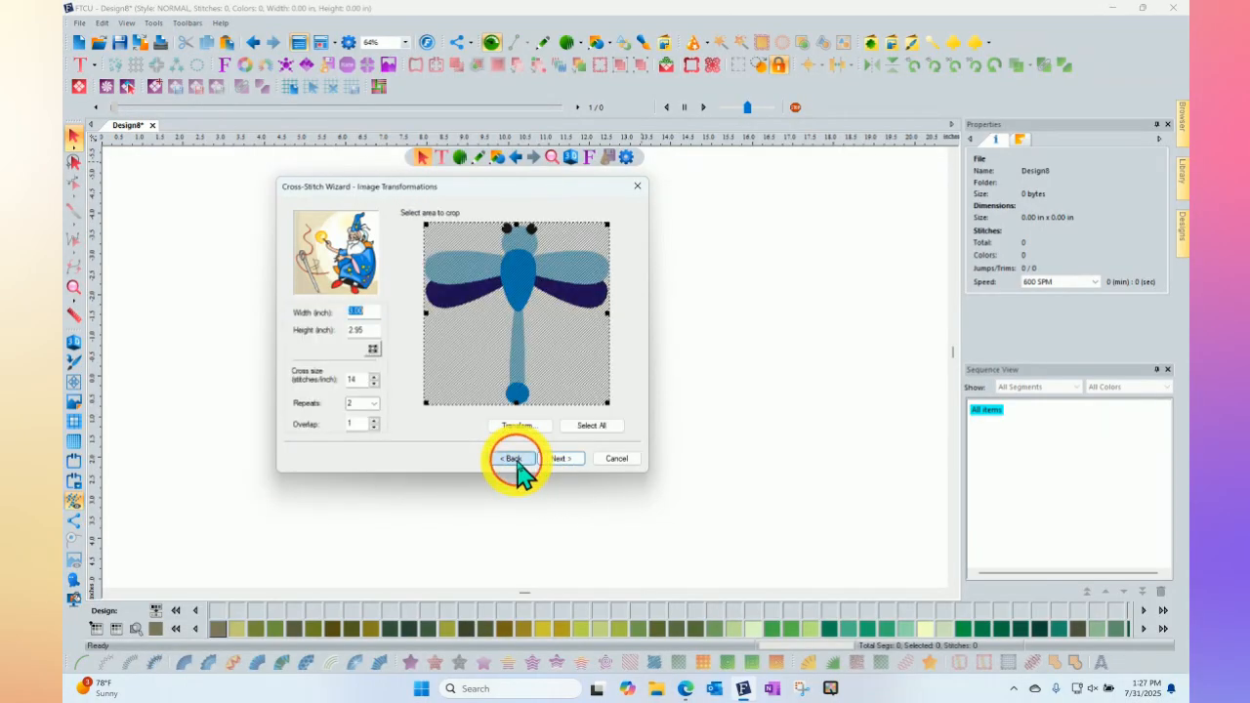
pyautogui.click(373, 375)
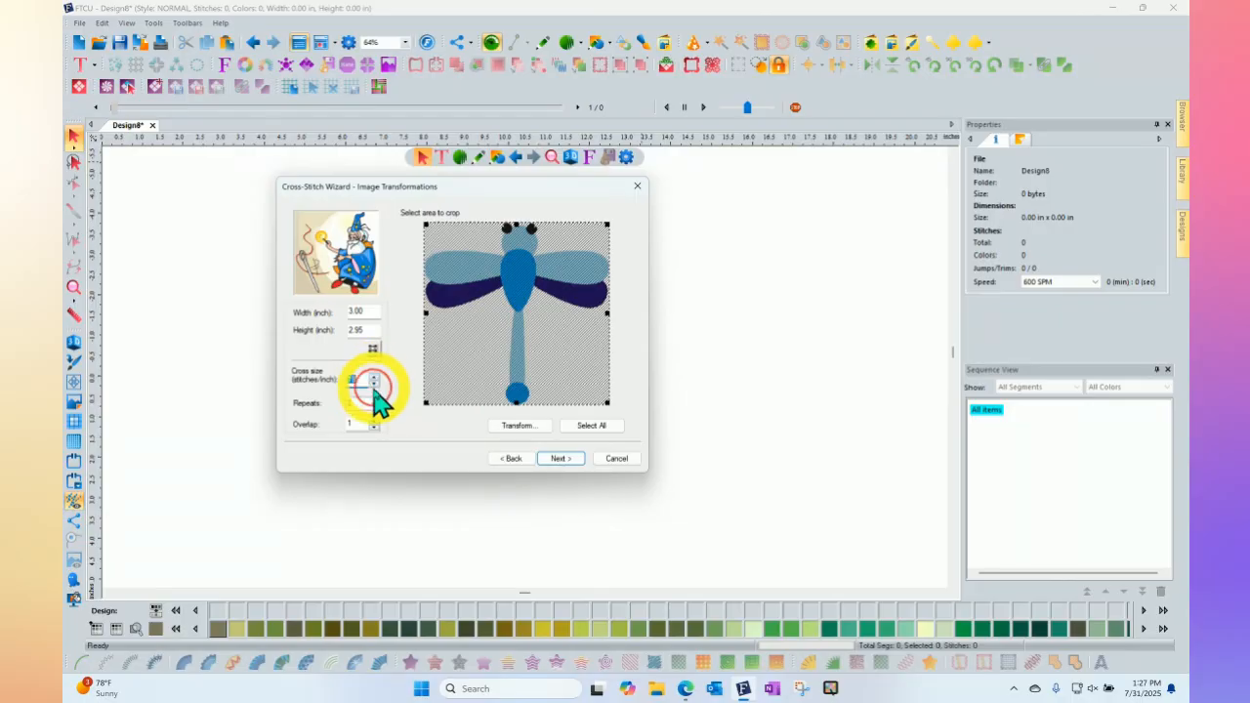
pyautogui.doubleClick(364, 311)
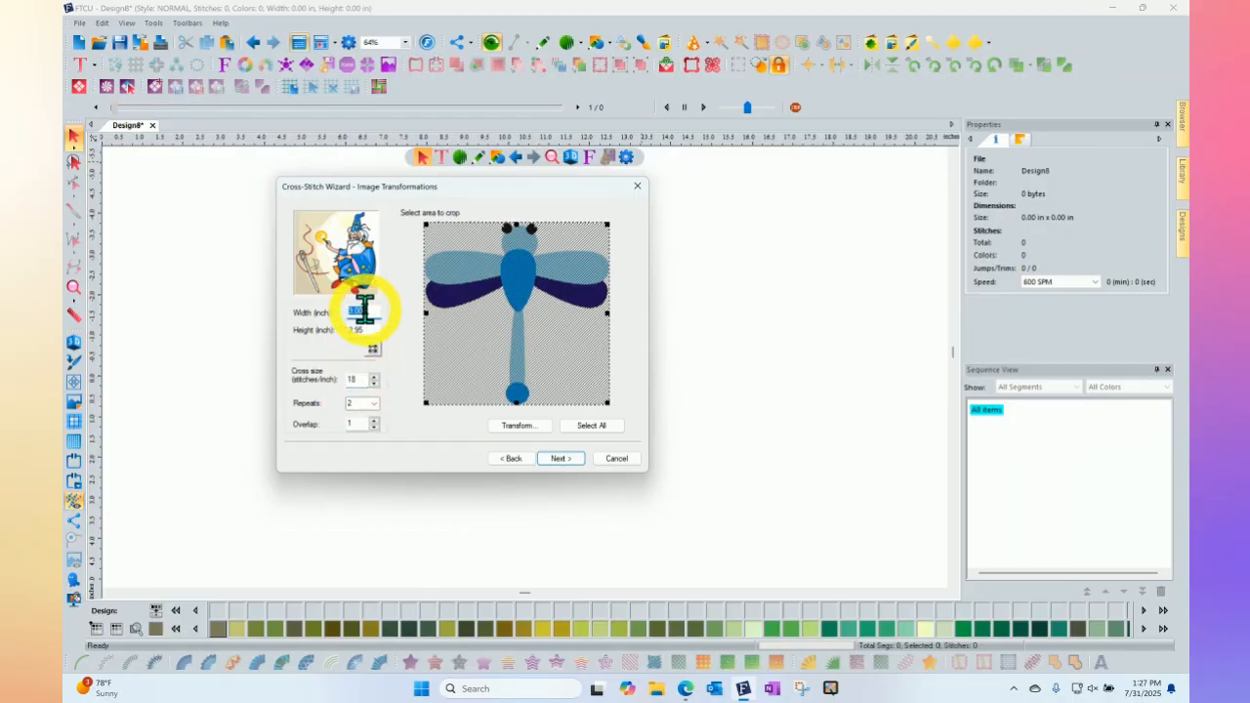
pyautogui.click(563, 459)
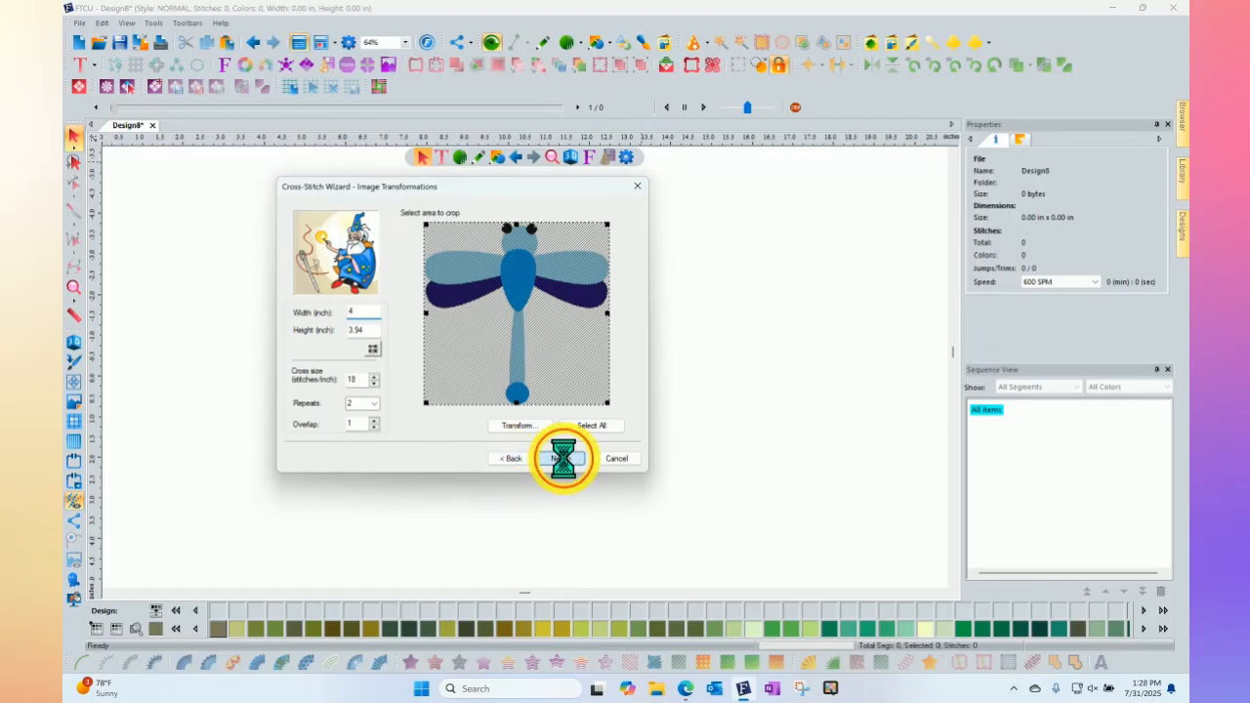
pyautogui.click(564, 460)
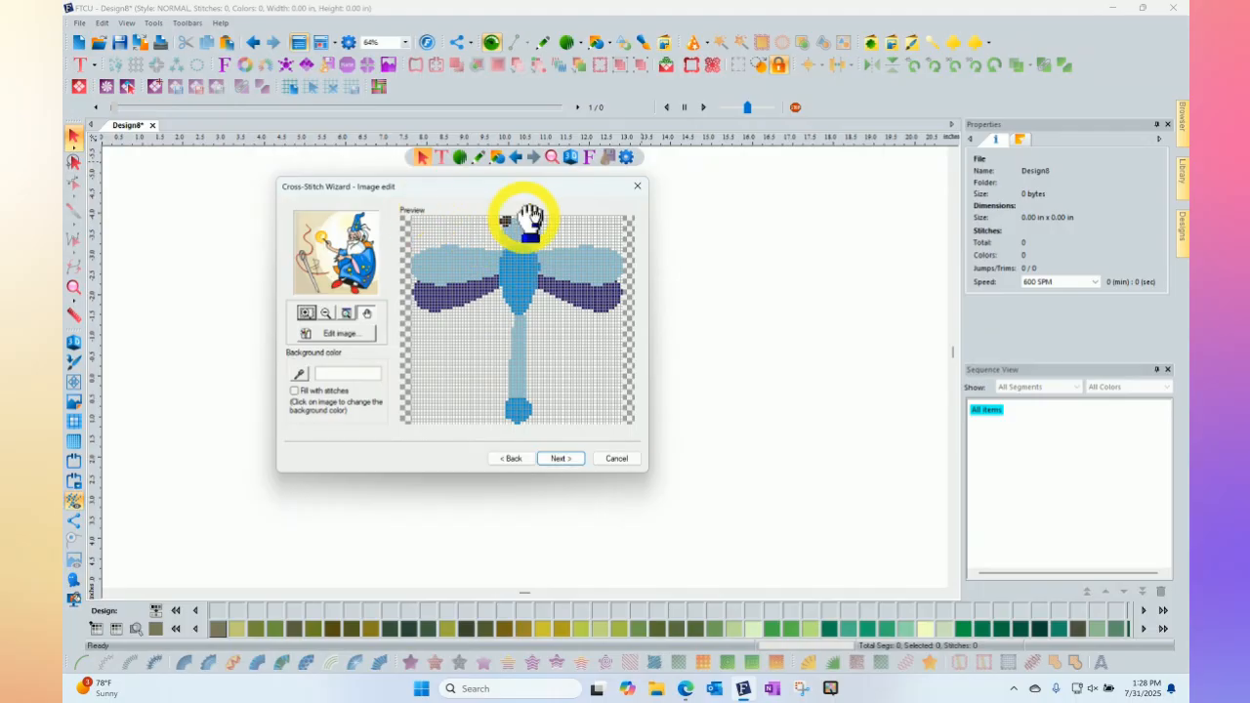
# Generate the dragonfly cross-stitch design with the background filled with stitches and no outlines, and display it in 3D.
pyautogui.click(295, 390)
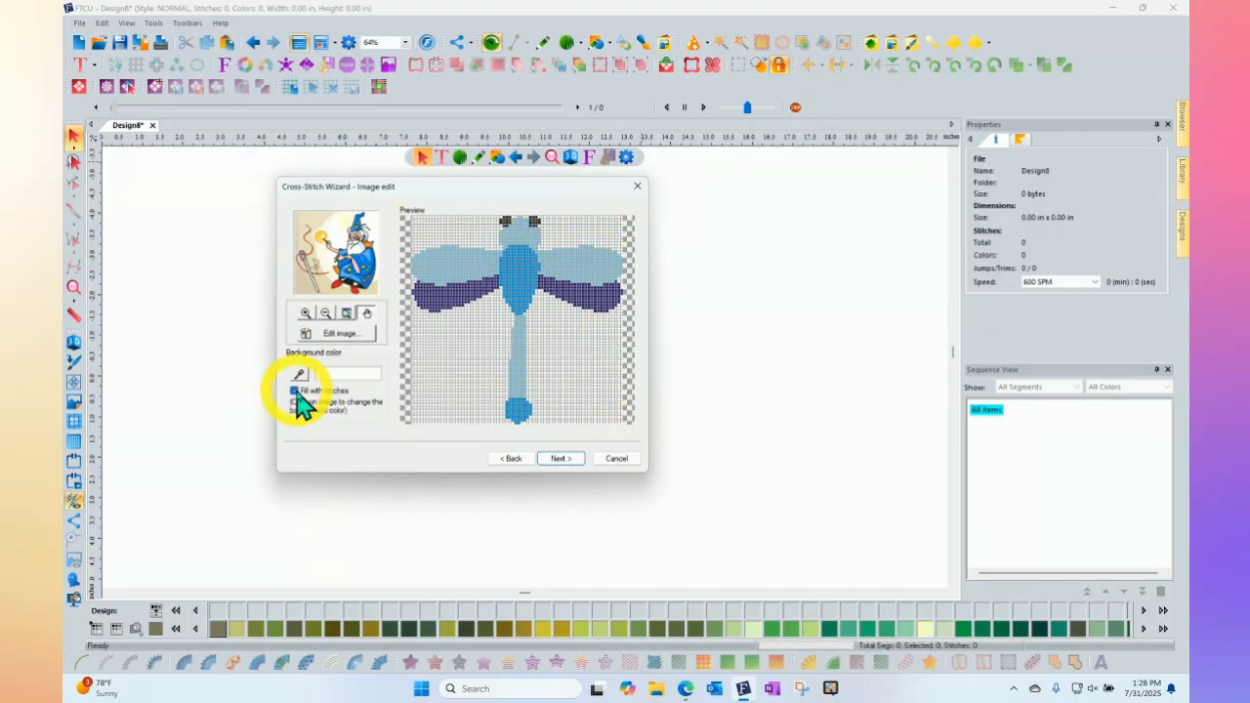
pyautogui.click(558, 459)
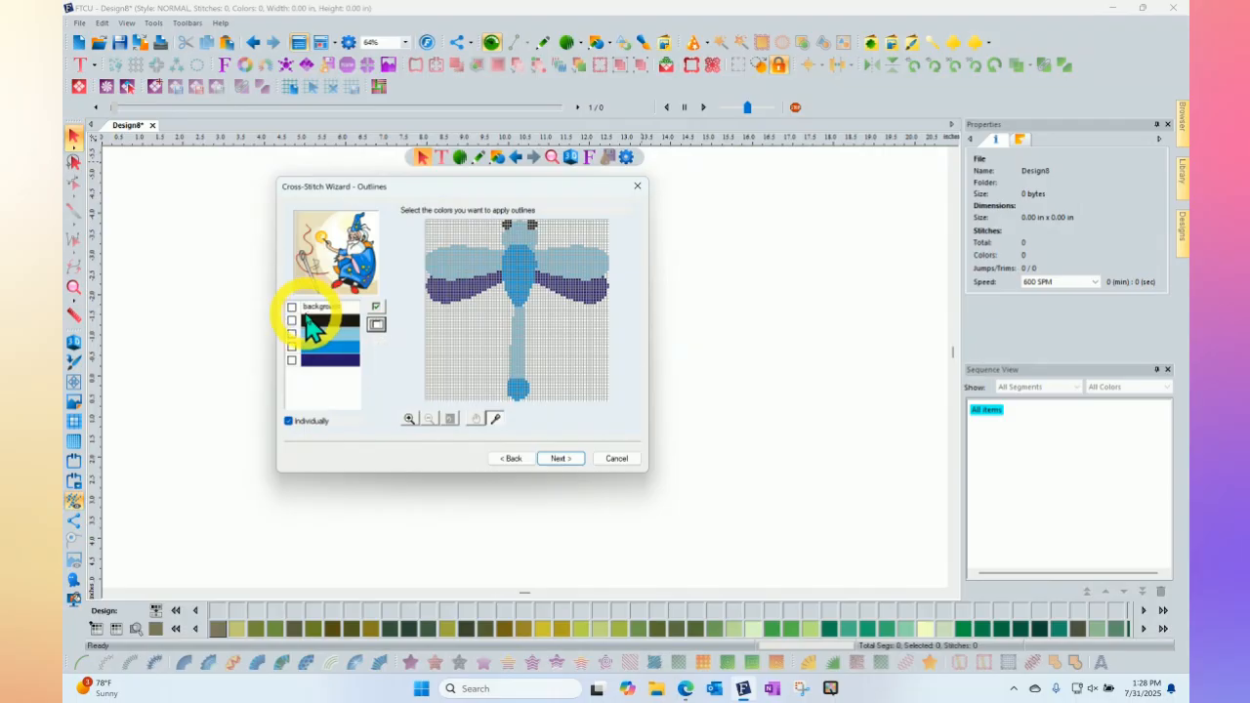
pyautogui.click(560, 458)
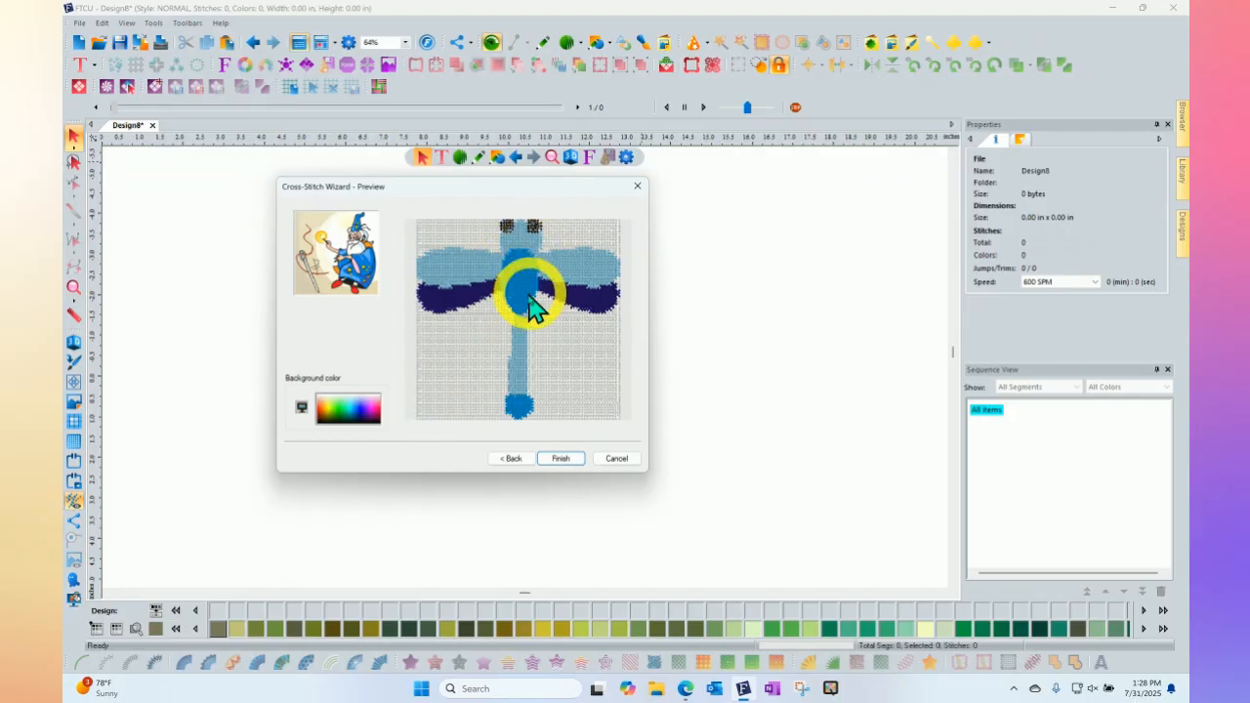
pyautogui.click(562, 457)
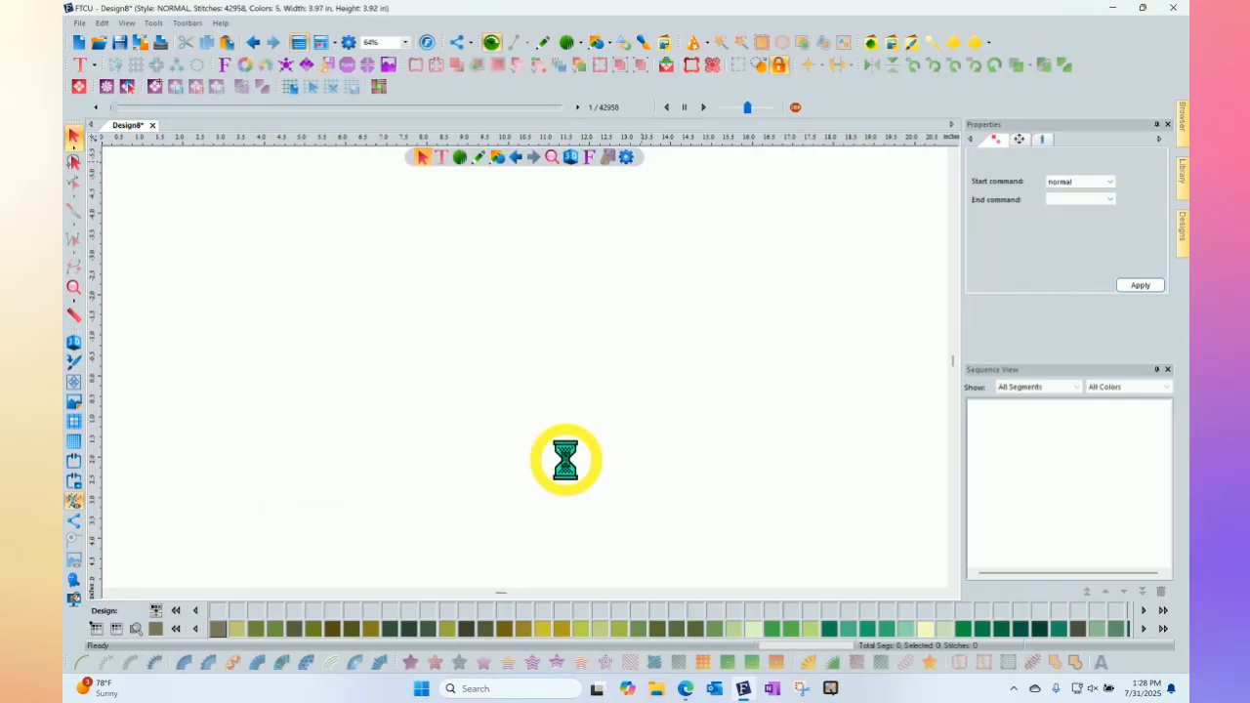
pyautogui.click(802, 302)
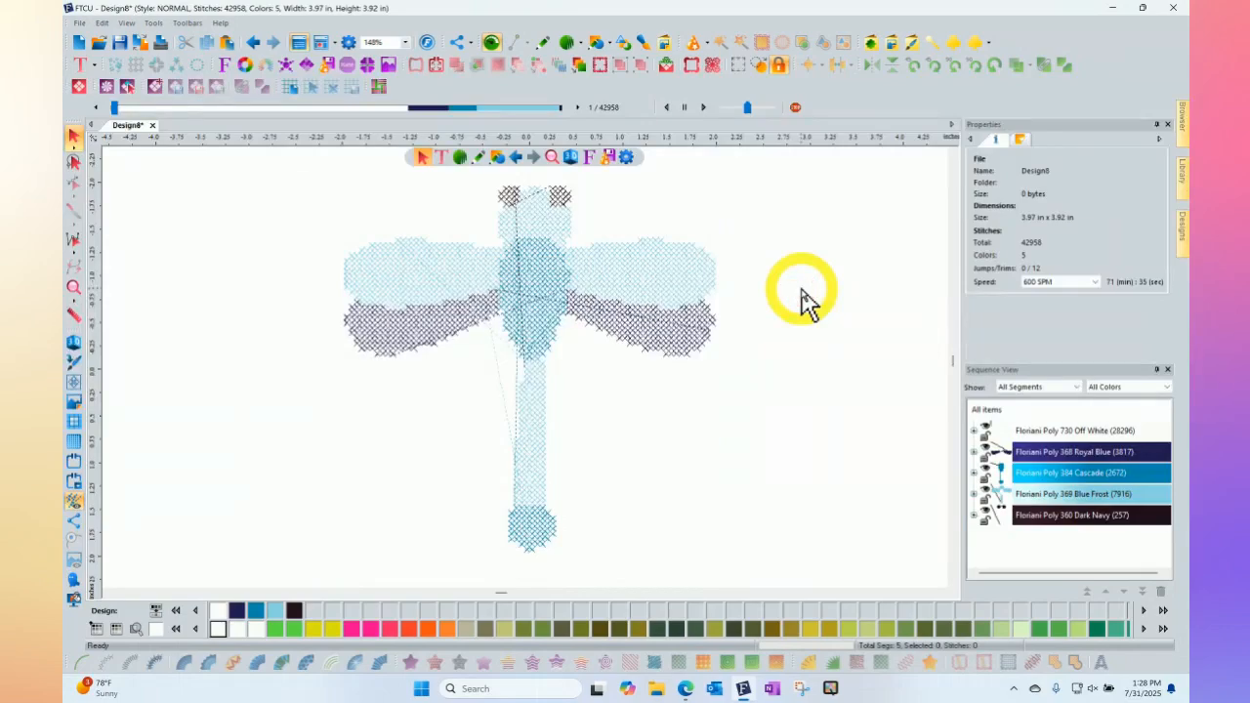
pyautogui.click(78, 343)
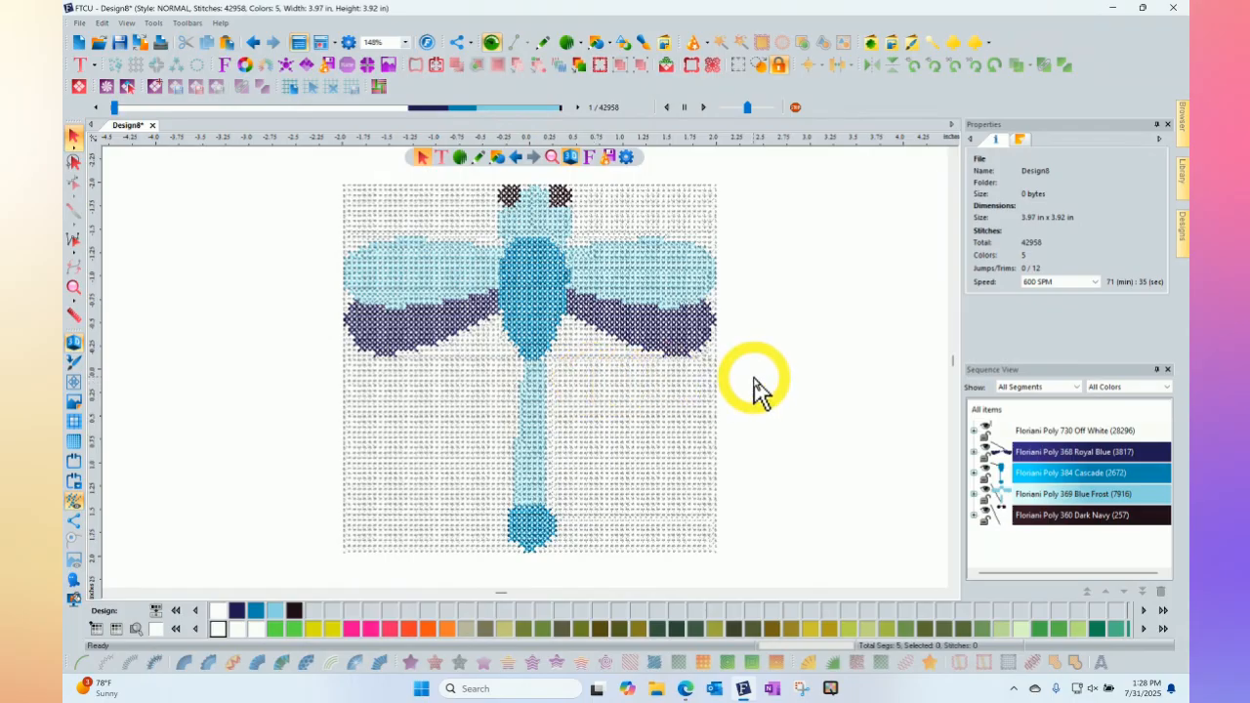
# Start another Cross-Stitch Wizard design using the caterpillar image FBD005.jpg from the Images folder.
pyautogui.click(702, 47)
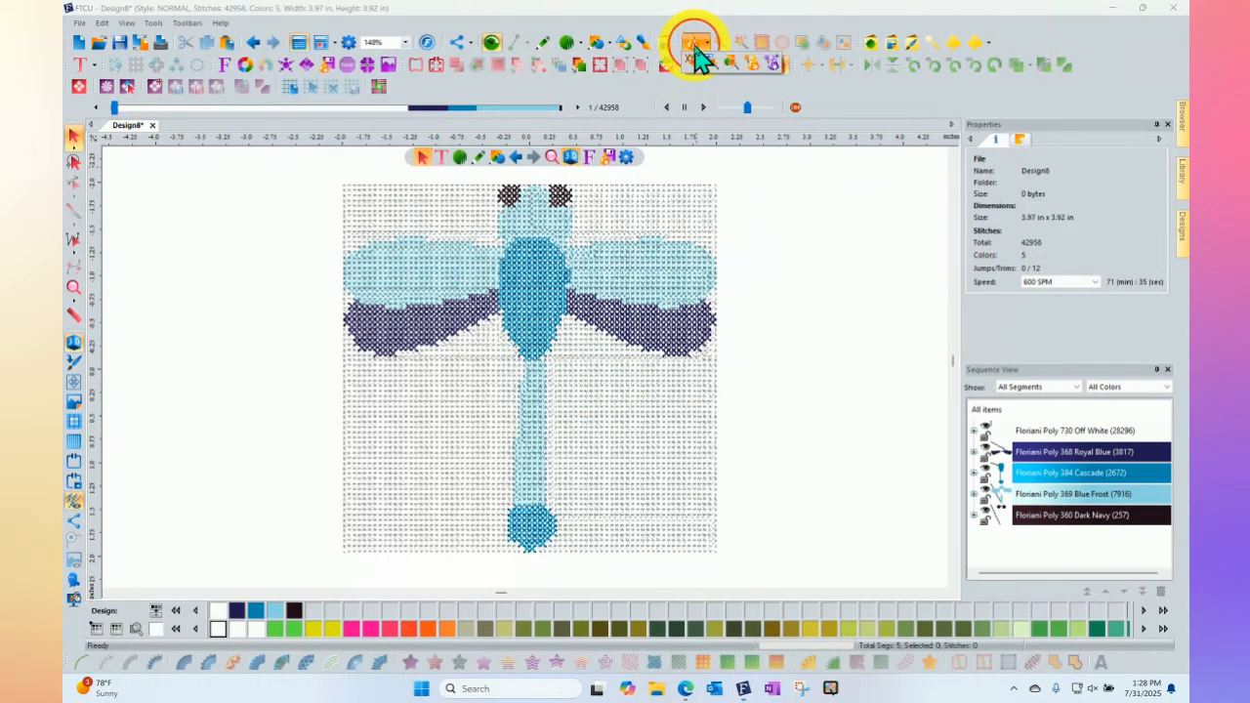
pyautogui.click(693, 63)
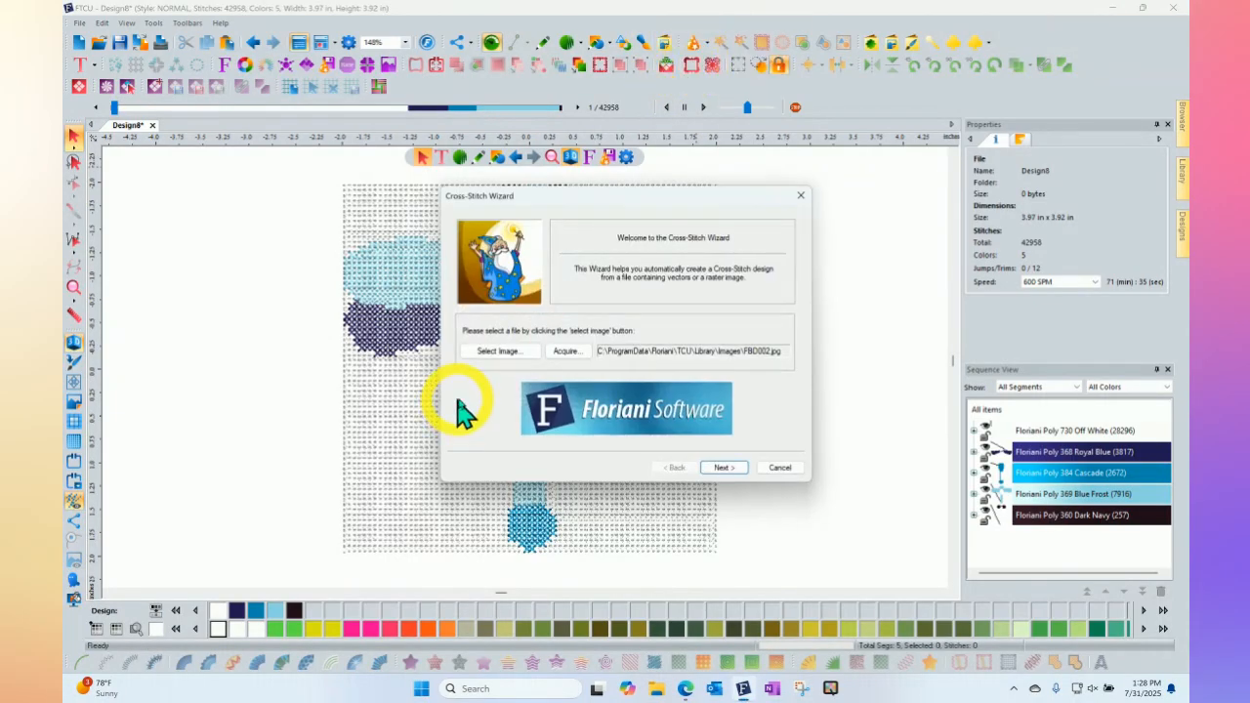
pyautogui.click(498, 351)
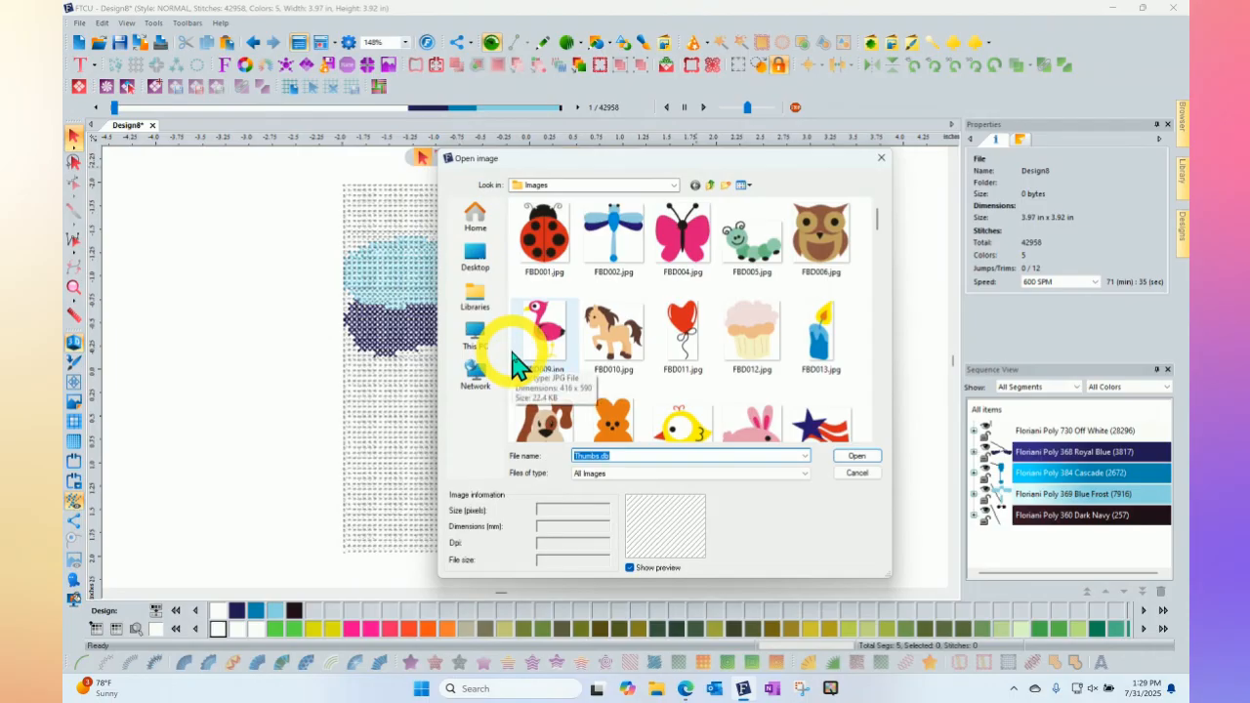
pyautogui.click(753, 258)
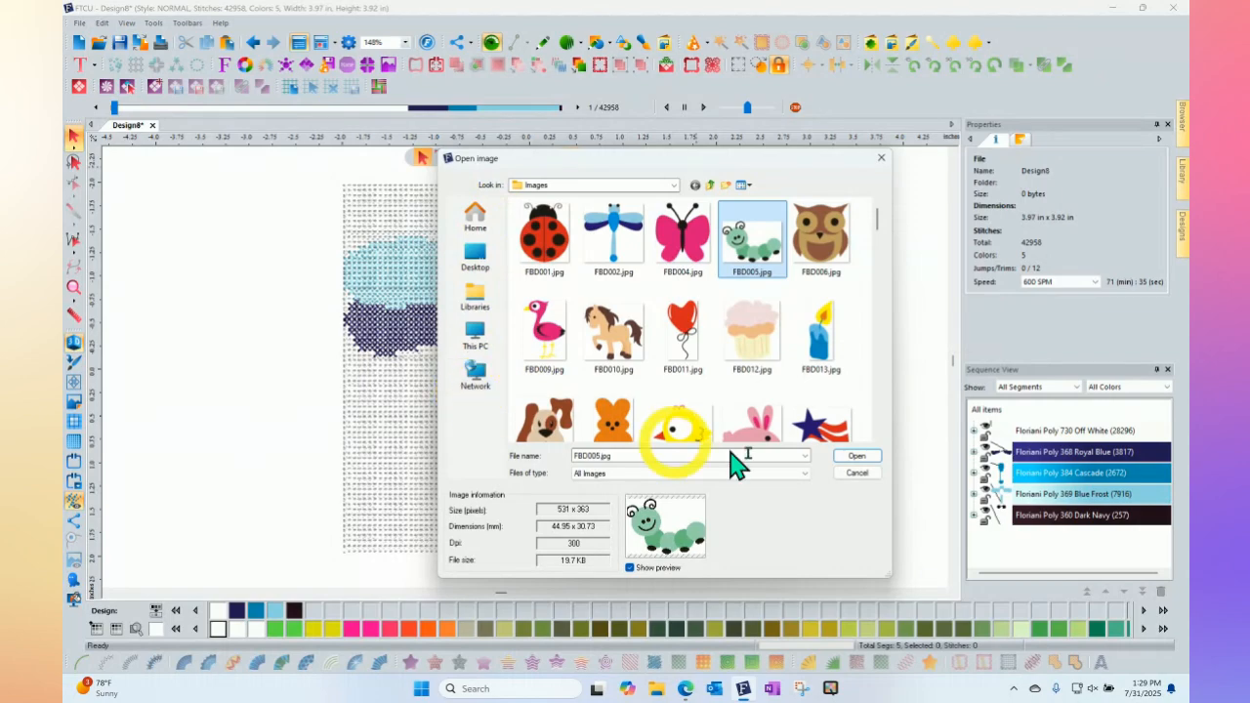
pyautogui.click(856, 457)
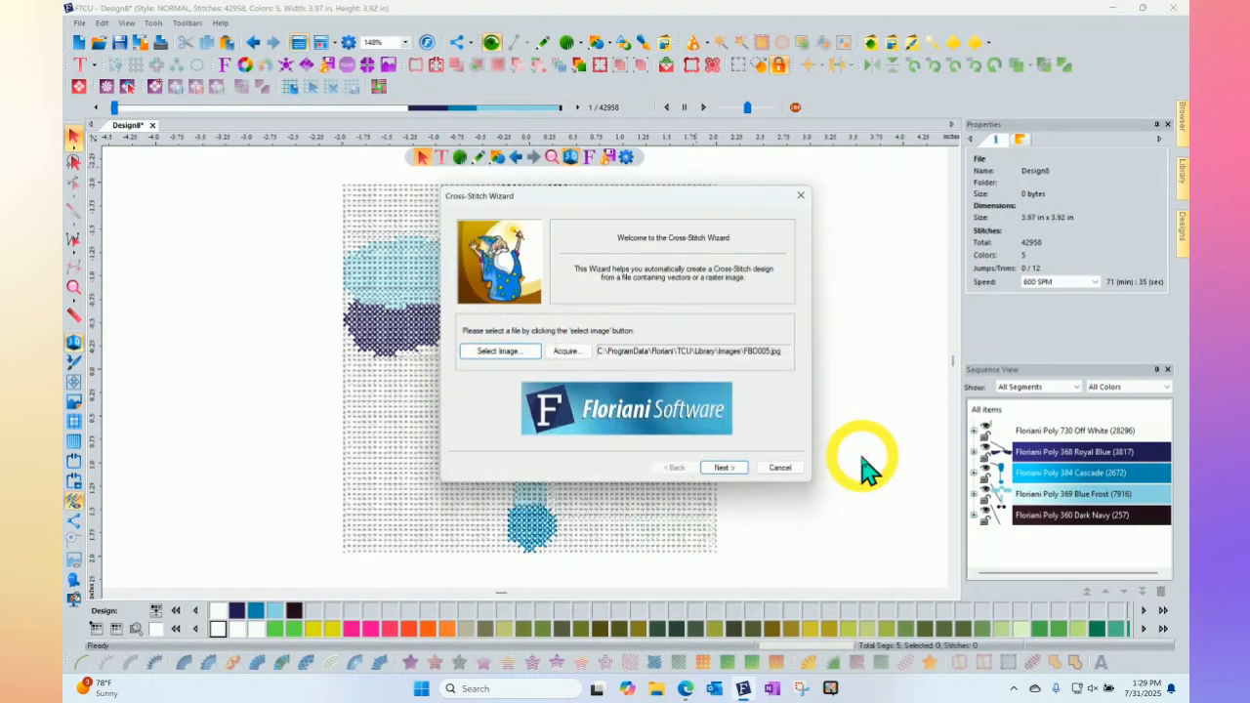
# Set the caterpillar's cross size to 20 stitches per inch and its width to about 3 inches.
pyautogui.click(725, 469)
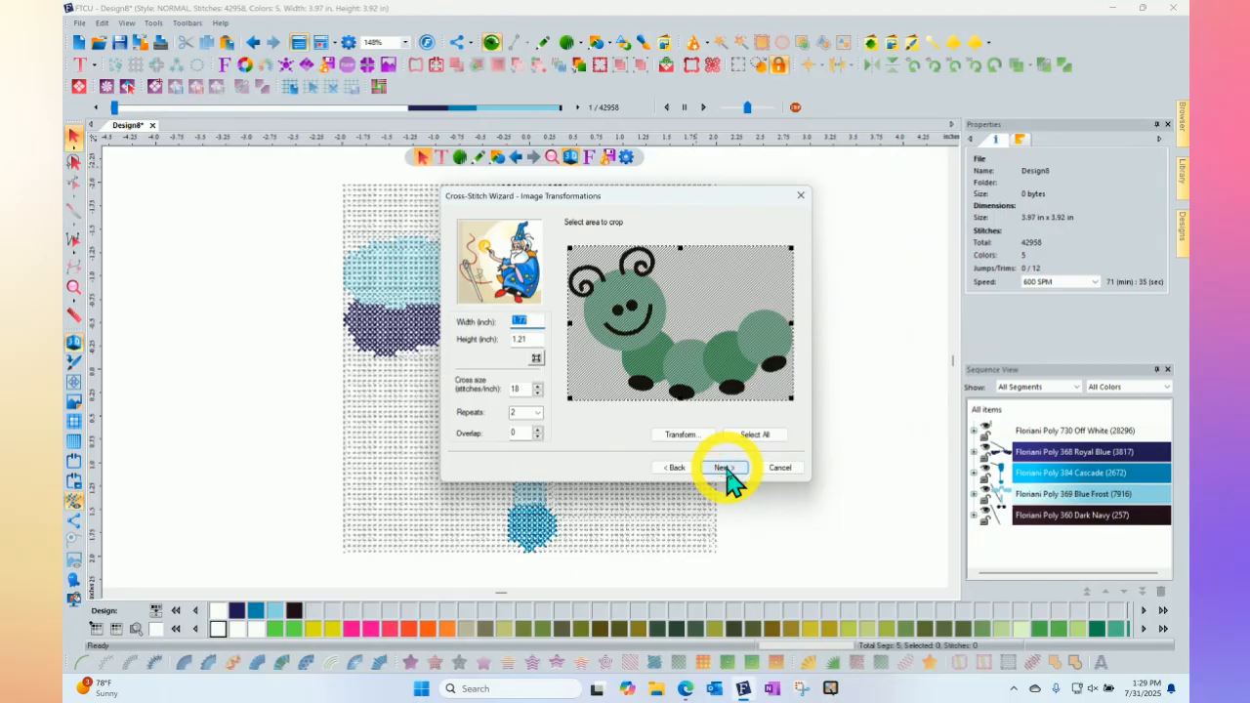
pyautogui.click(537, 387)
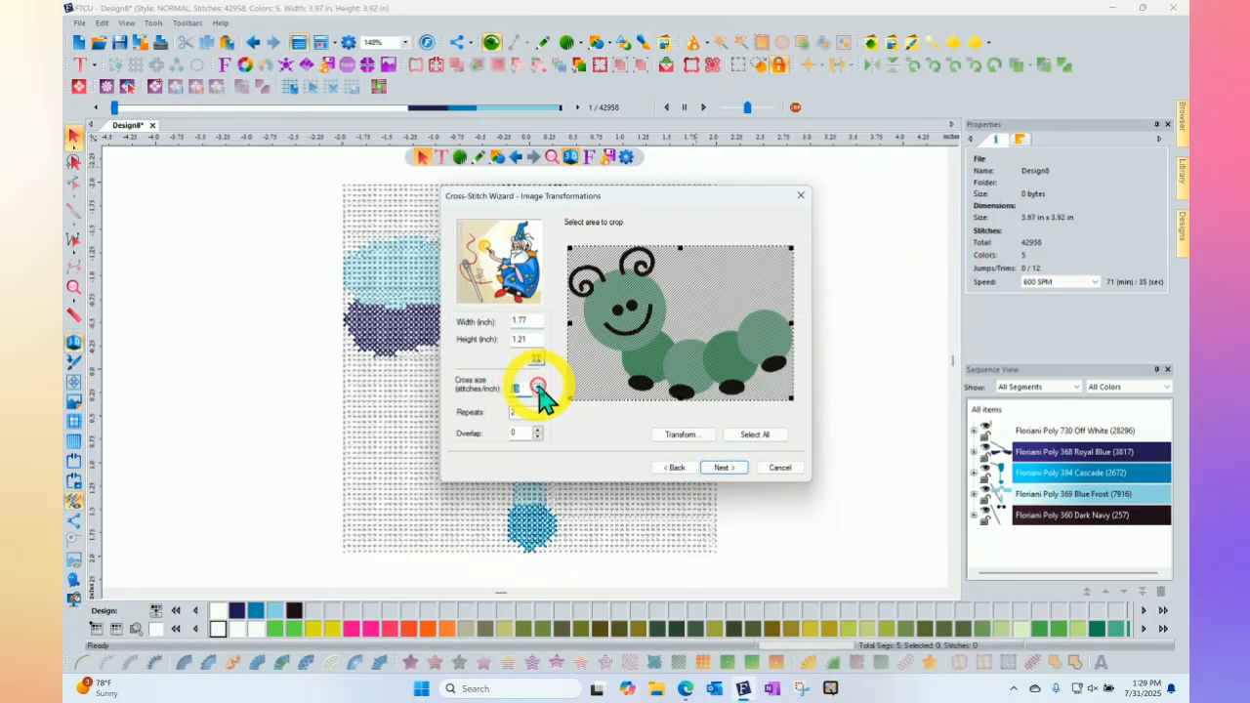
pyautogui.doubleClick(529, 322)
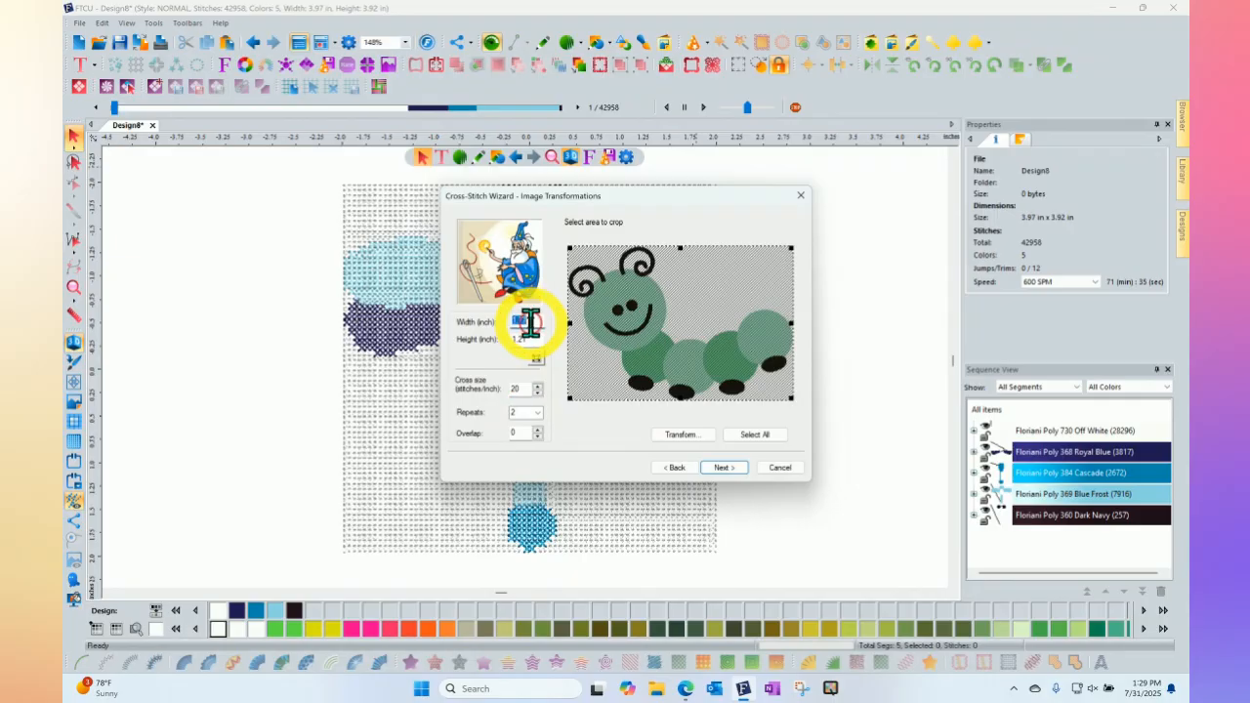
pyautogui.click(724, 468)
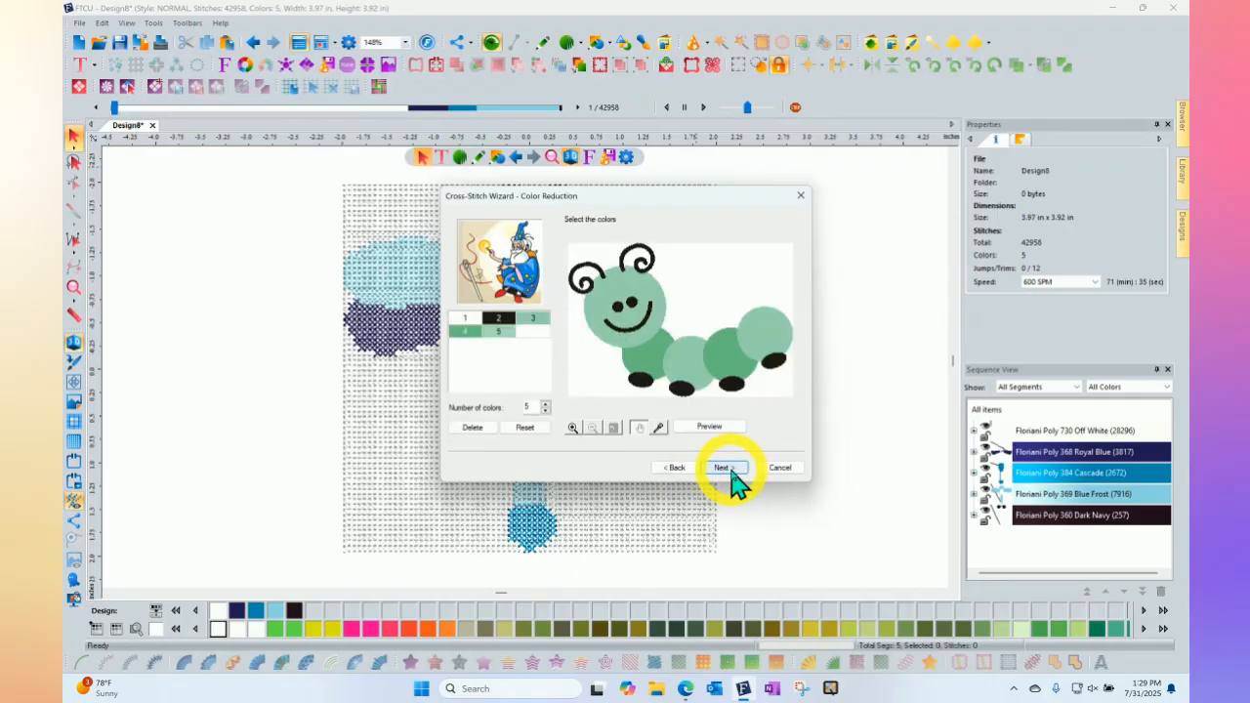
# Generate the caterpillar cross-stitch design with the five reduced colors, no background stitch fill and no outlines.
pyautogui.click(724, 468)
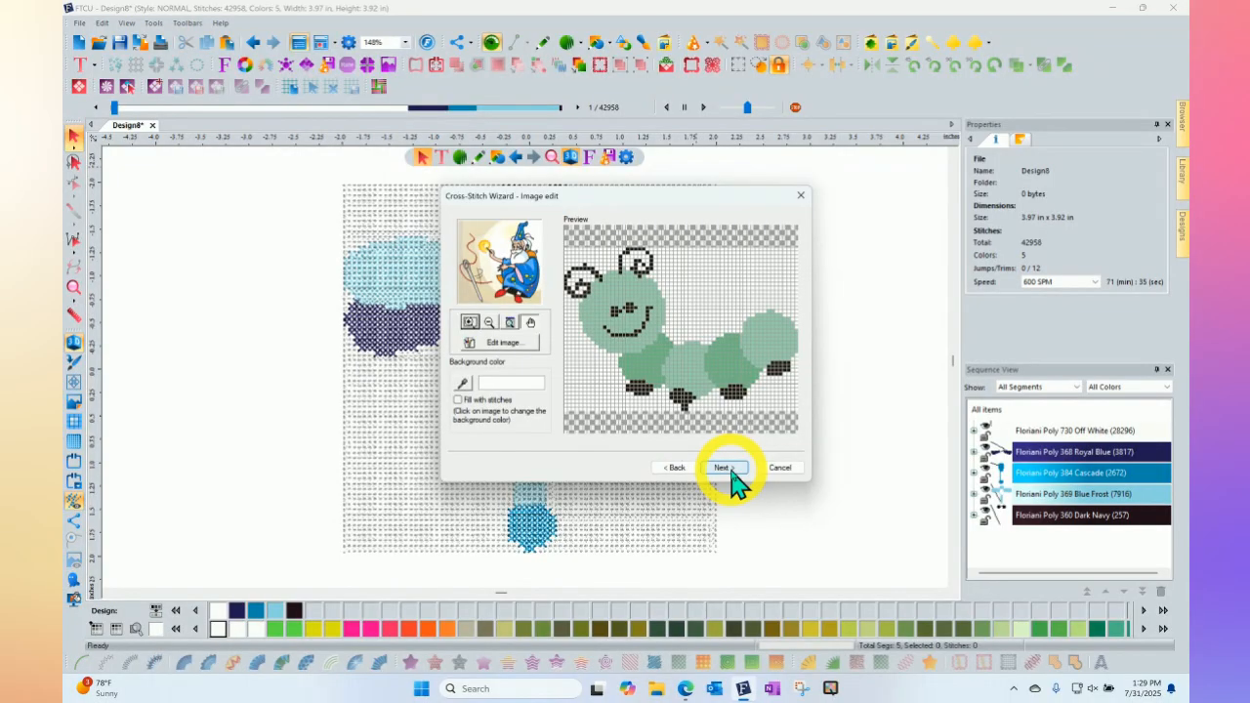
pyautogui.click(724, 468)
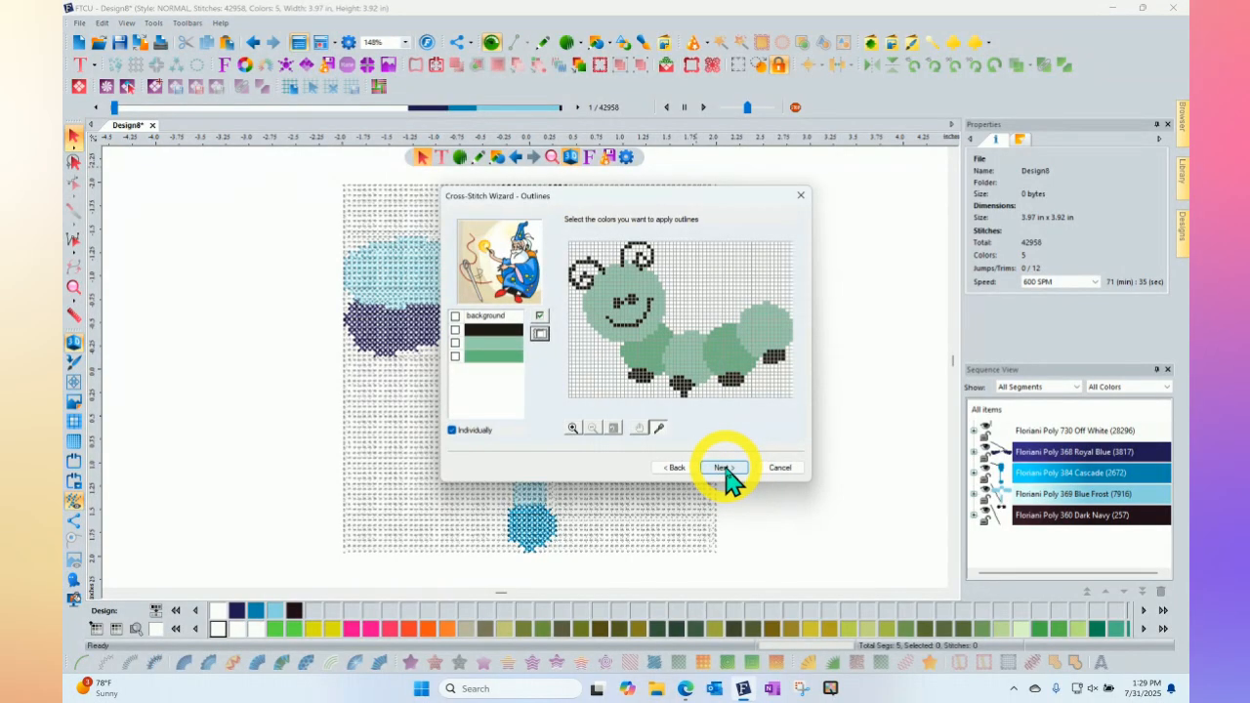
pyautogui.click(724, 467)
pyautogui.click(725, 468)
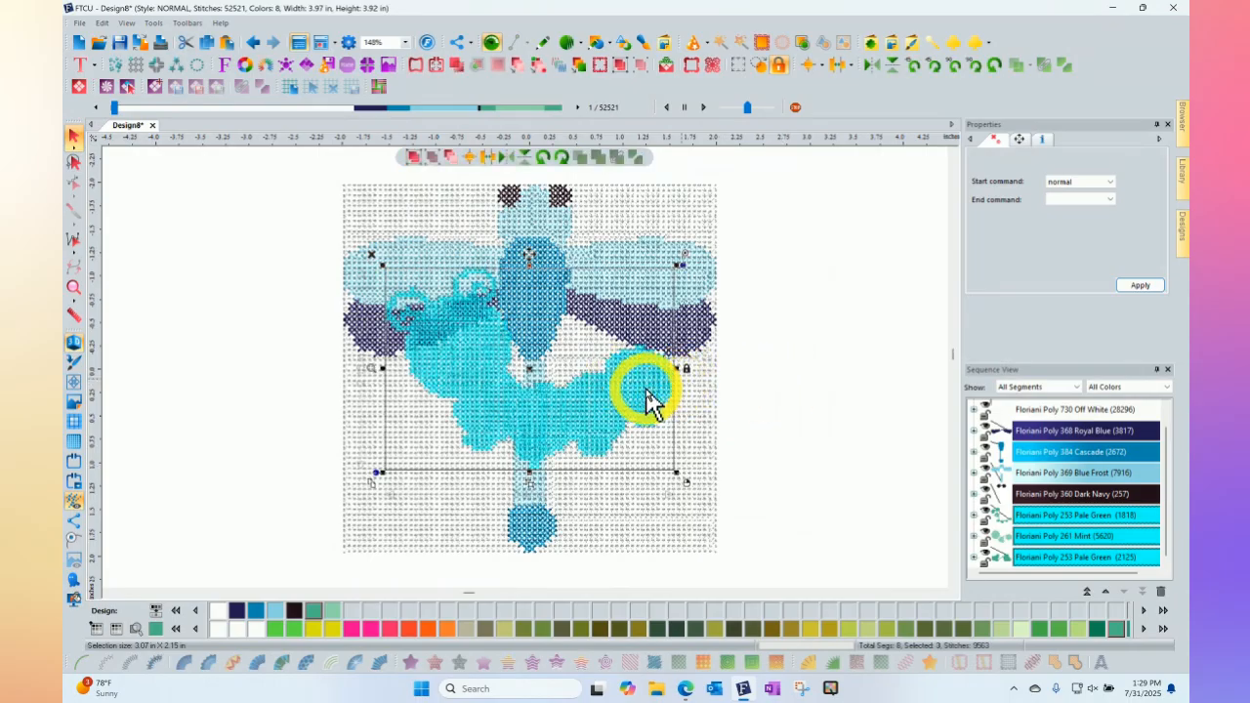
# Move the caterpillar off the dragonfly to the empty area on its right, deselect it and inspect its stitches up close.
pyautogui.scroll(-1, 632, 384)
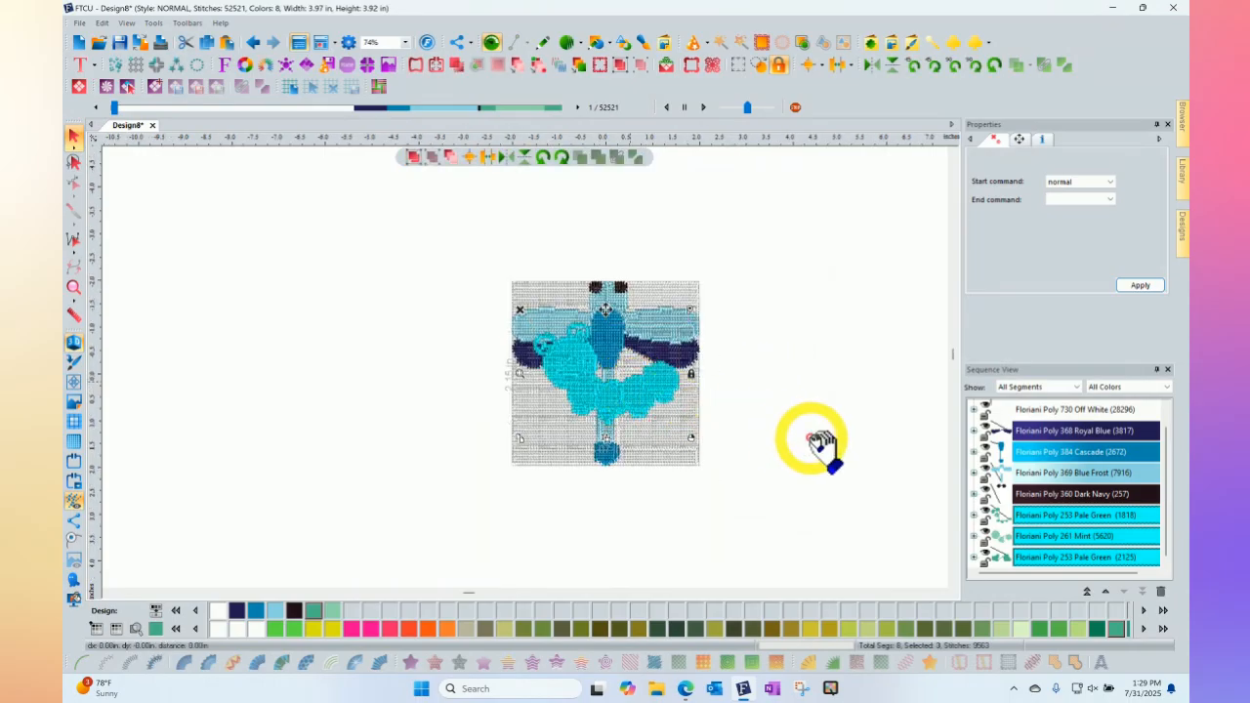
pyautogui.moveTo(827, 431); pyautogui.dragTo(811, 420)
pyautogui.click(832, 299)
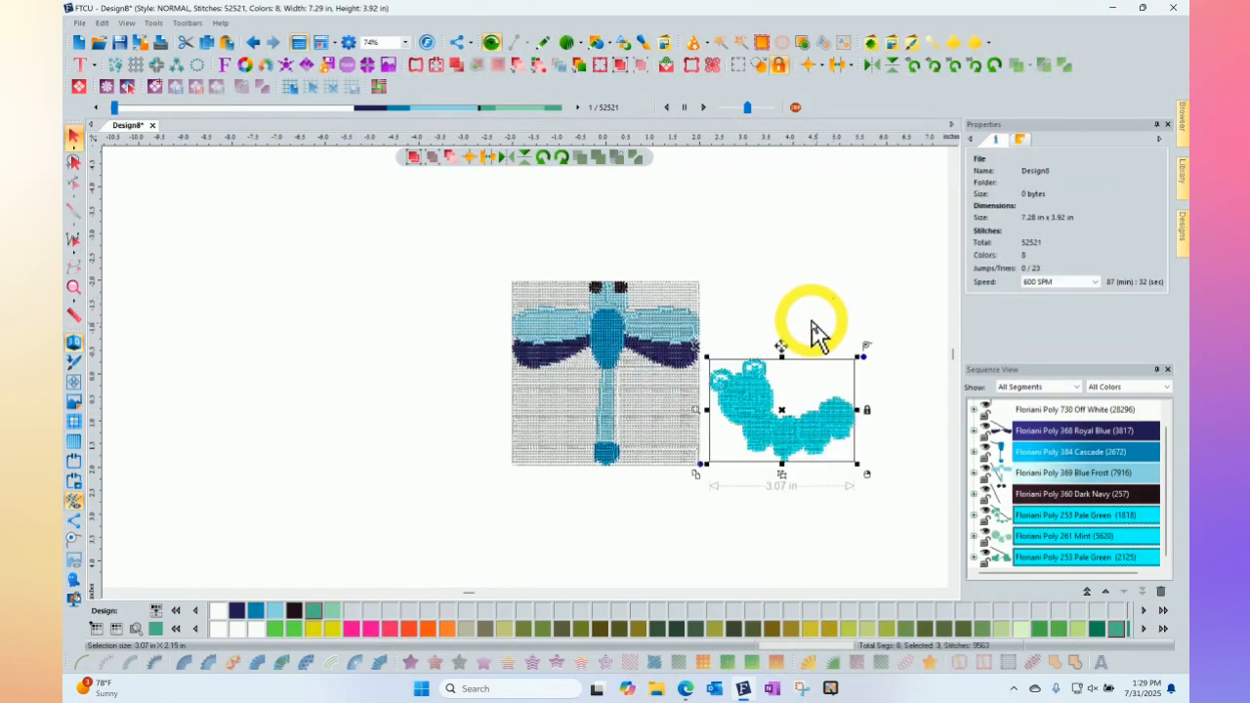
pyautogui.click(310, 310)
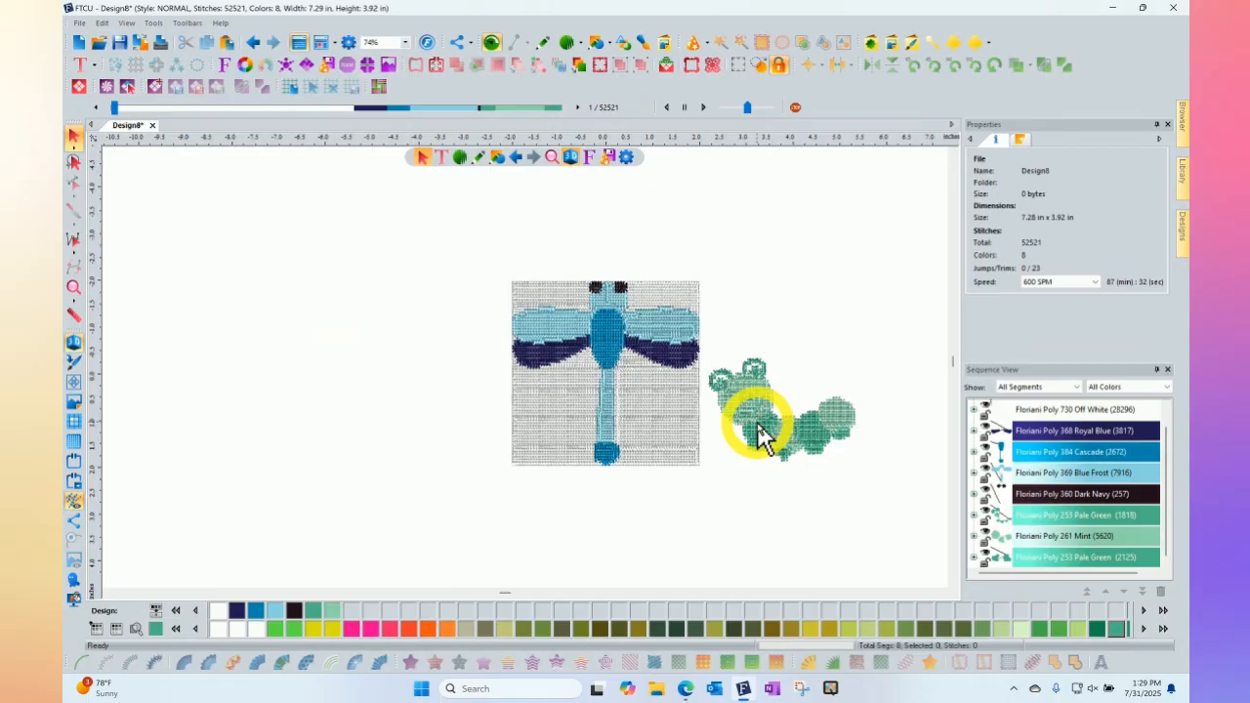
pyautogui.scroll(2, 760, 438)
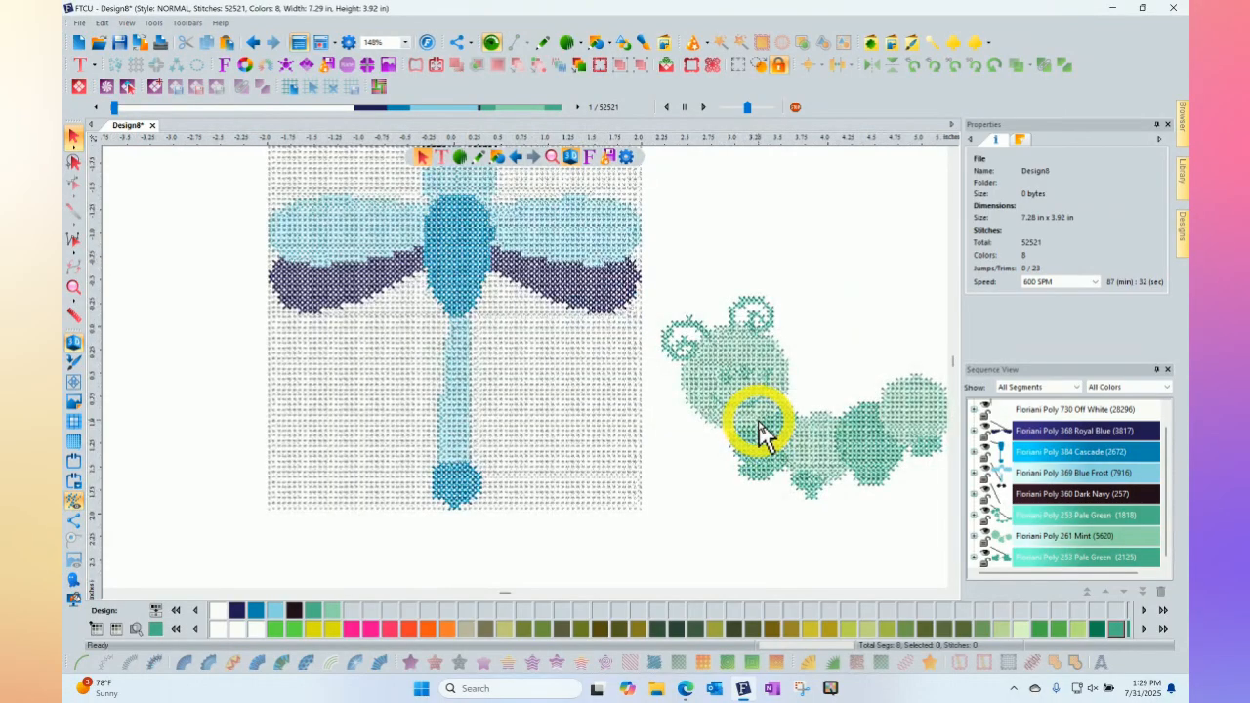